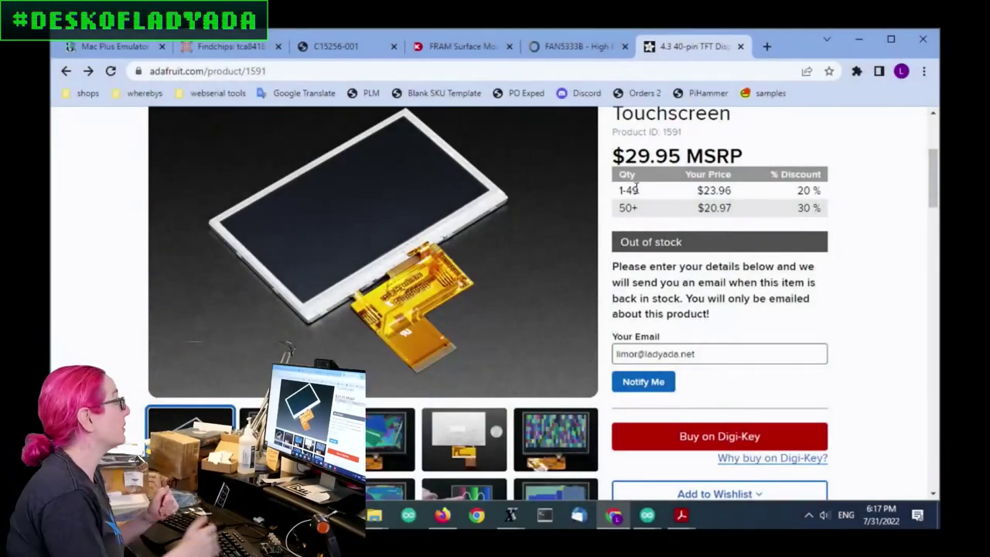
# Switch to the FAN5333B datasheet and read its page-1 description and features.
pyautogui.click(580, 48)
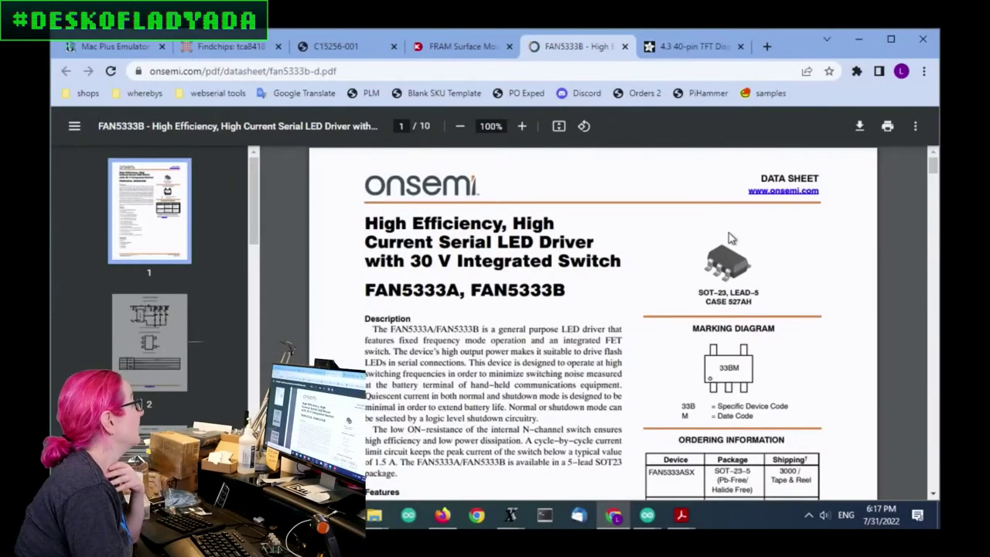
pyautogui.scroll(-2, 559, 276)
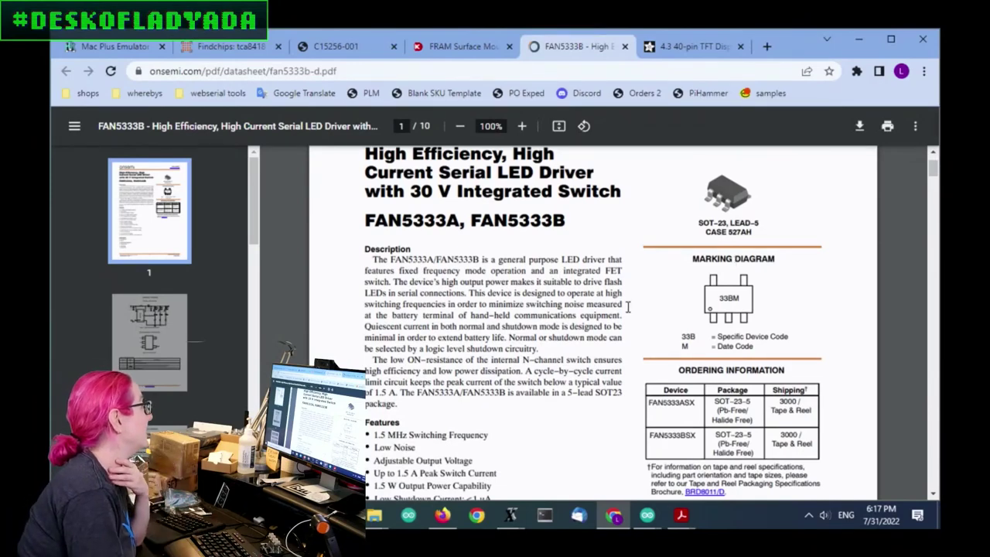
pyautogui.scroll(-2, 533, 353)
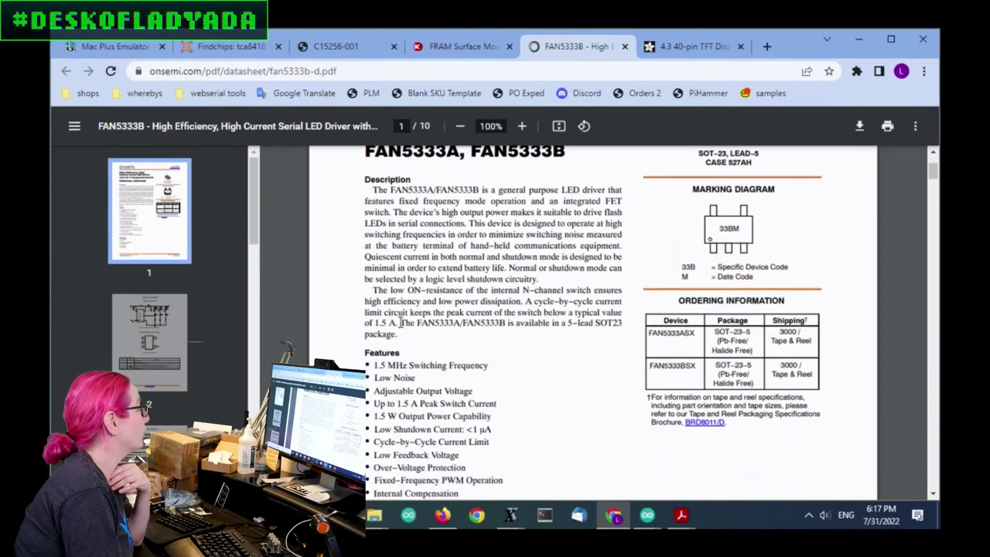
pyautogui.moveTo(406, 322); pyautogui.dragTo(372, 323)
pyautogui.click(376, 369)
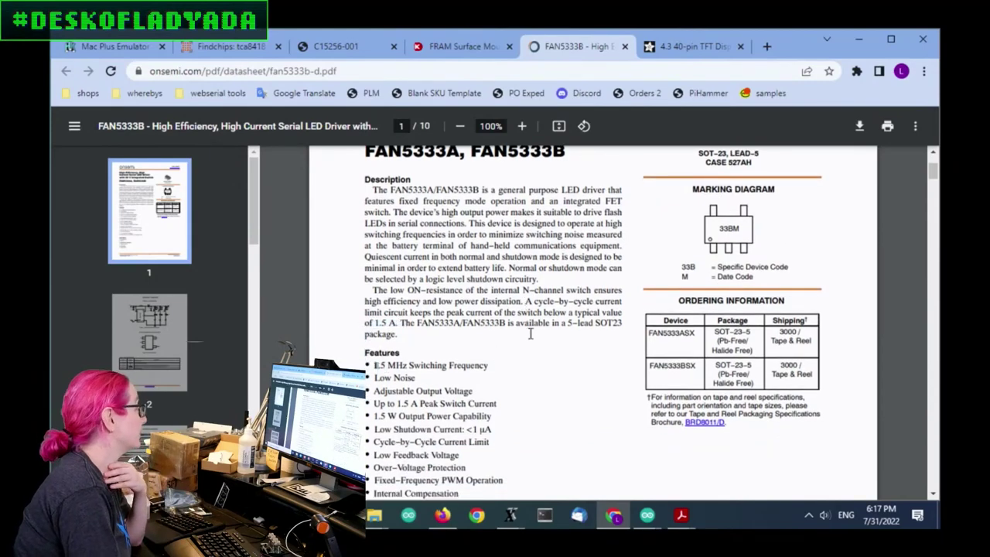
# Bring page 2's Typical Application diagram and pin assignment into view.
pyautogui.scroll(1, 537, 407)
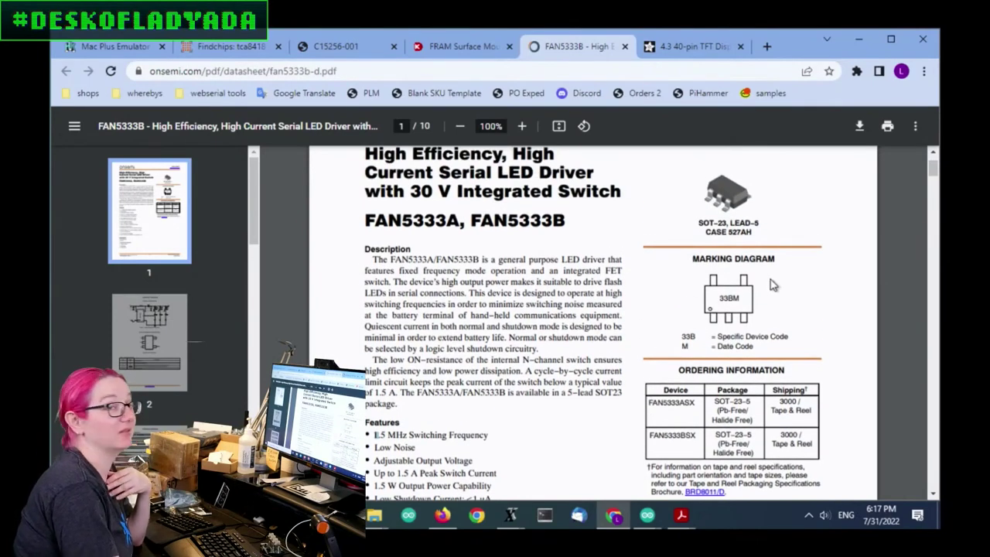
pyautogui.scroll(2, 587, 312)
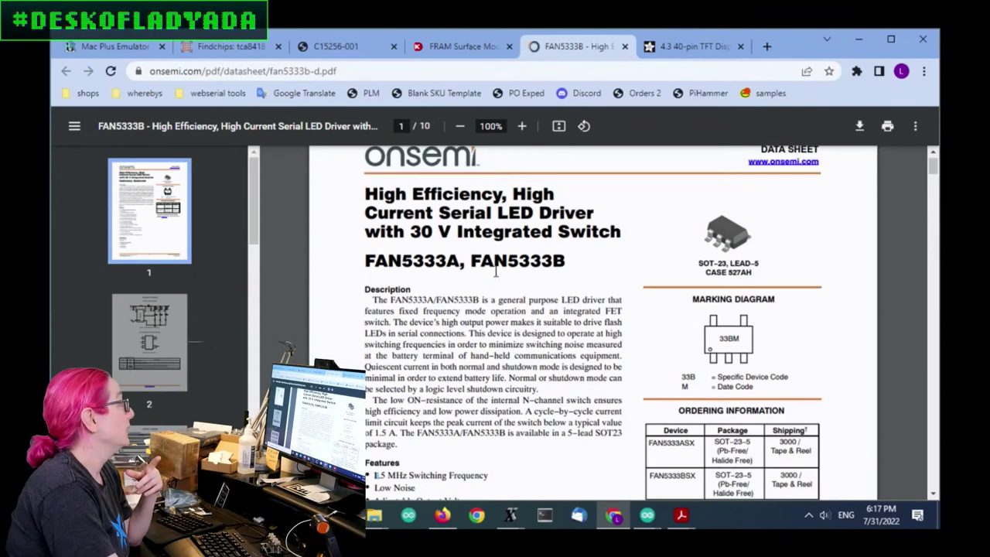
pyautogui.scroll(-4, 665, 272)
pyautogui.scroll(-8, 665, 277)
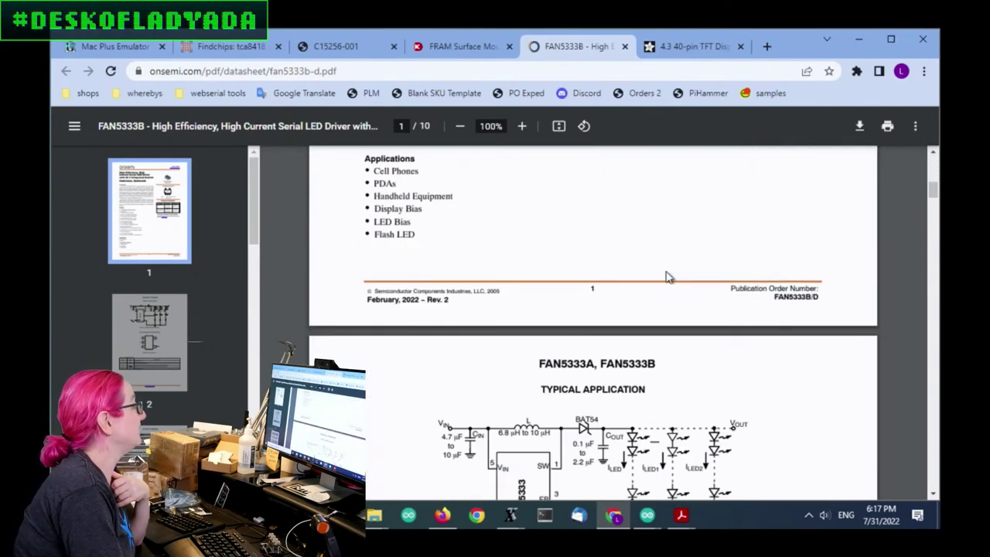
pyautogui.scroll(-1, 795, 296)
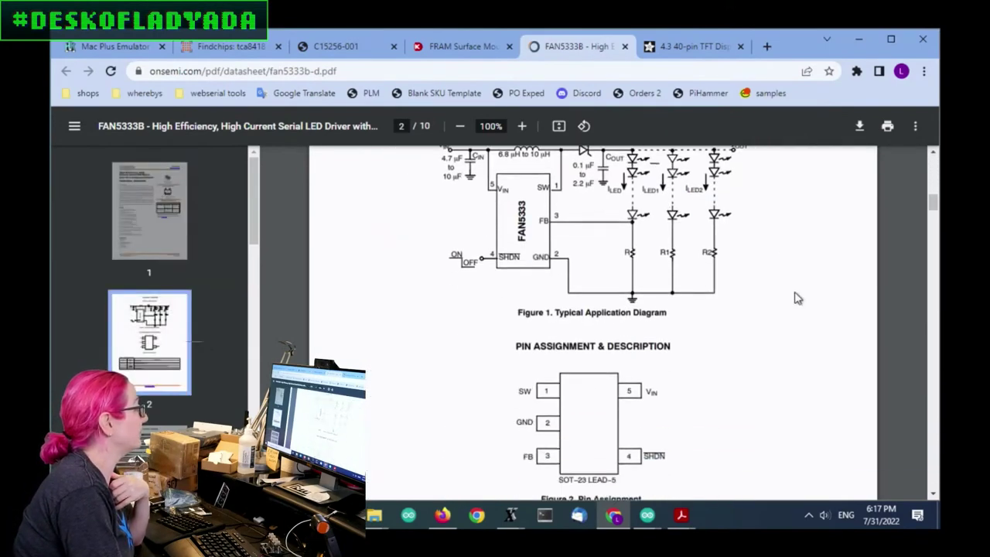
pyautogui.scroll(1, 795, 296)
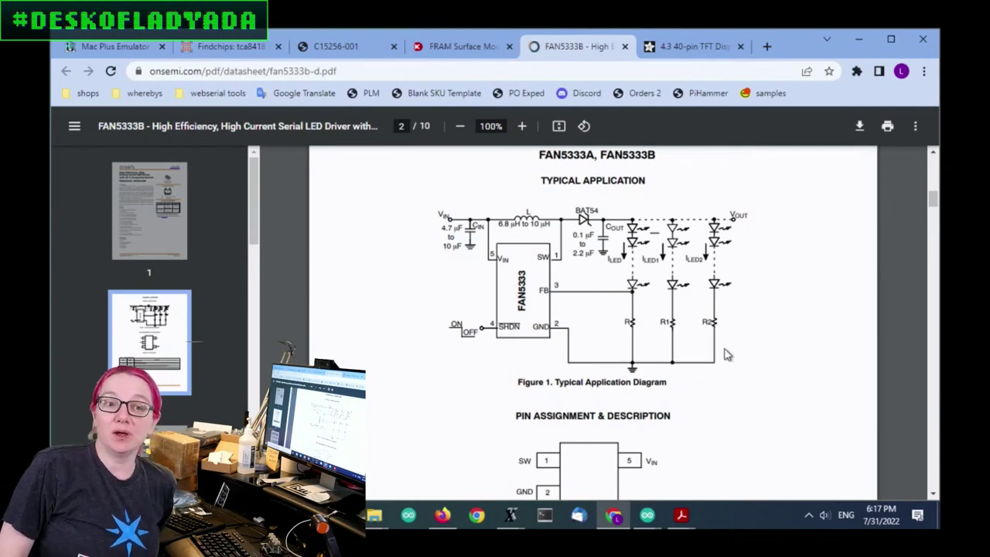
# On the Adafruit 4.3" TFT display page, open the display datasheet from Technical Details.
pyautogui.click(699, 48)
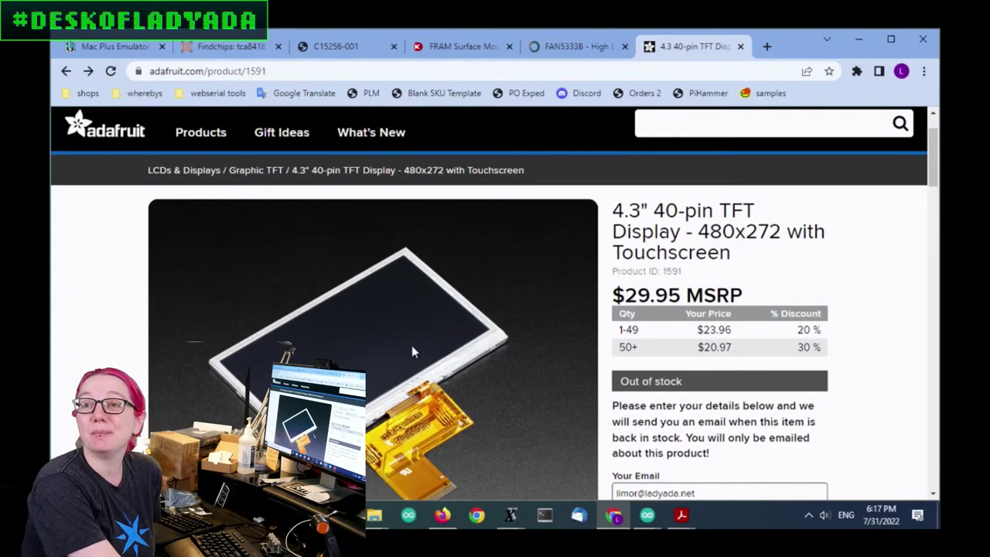
pyautogui.scroll(-1, 567, 263)
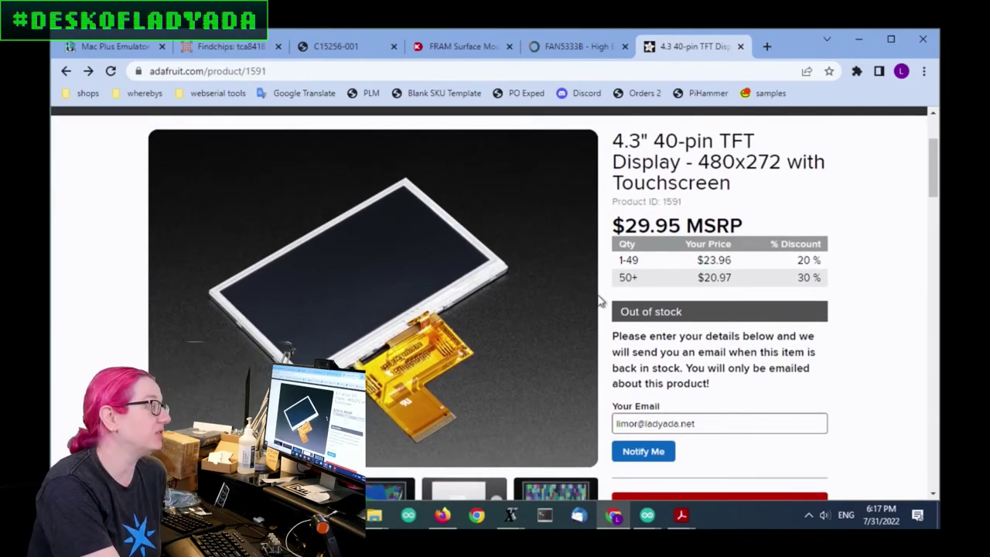
pyautogui.scroll(-5, 599, 297)
pyautogui.scroll(-7, 587, 271)
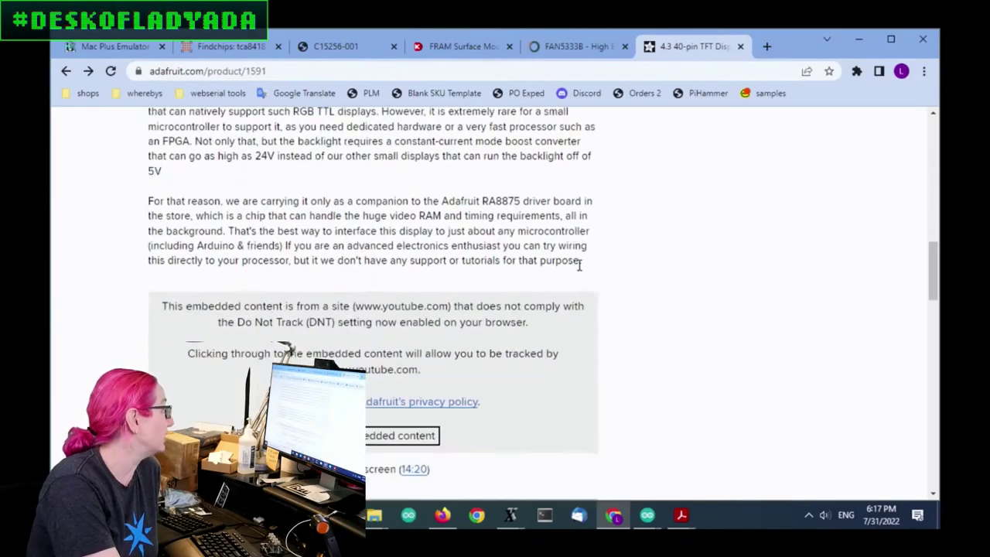
pyautogui.click(215, 307)
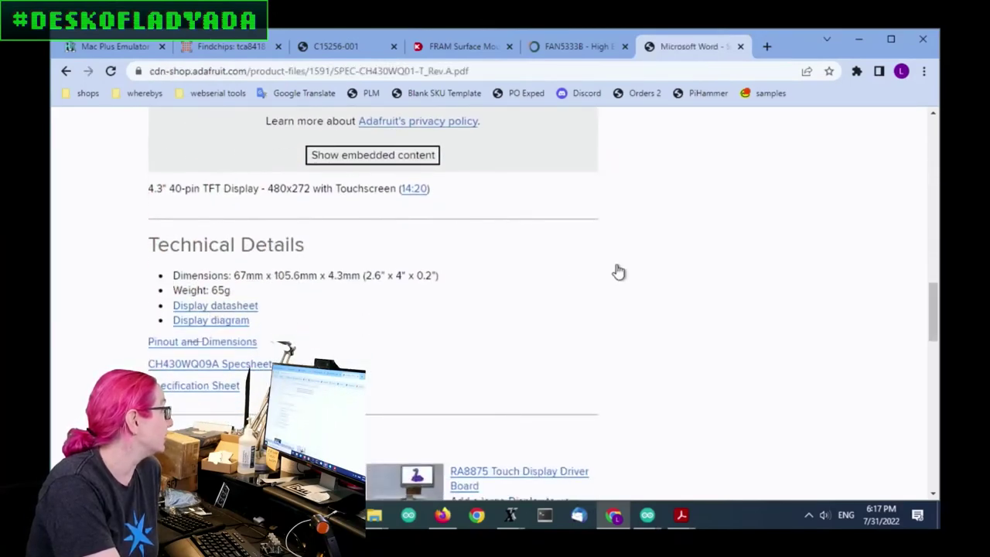
# Go to page 5 of the CH430WQ01 spec sheet, rotating the page and restoring it upright.
pyautogui.scroll(-10, 773, 279)
pyautogui.scroll(-15, 818, 287)
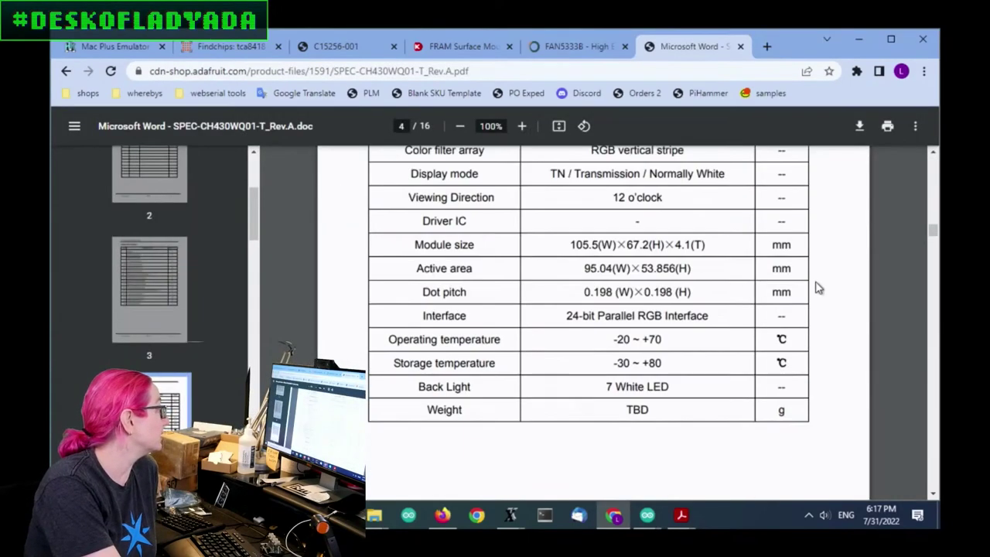
pyautogui.rightClick(569, 287)
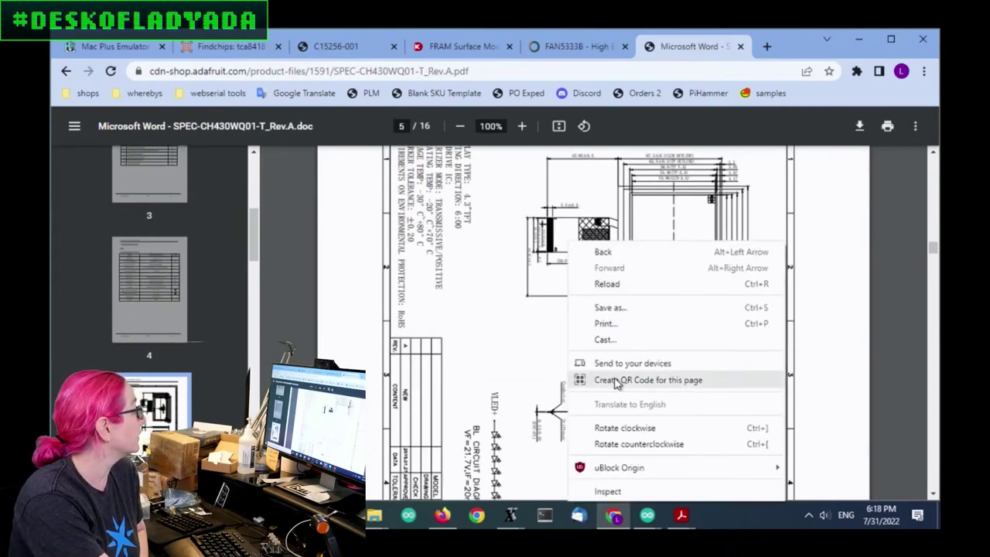
pyautogui.click(618, 430)
pyautogui.rightClick(586, 337)
pyautogui.click(656, 279)
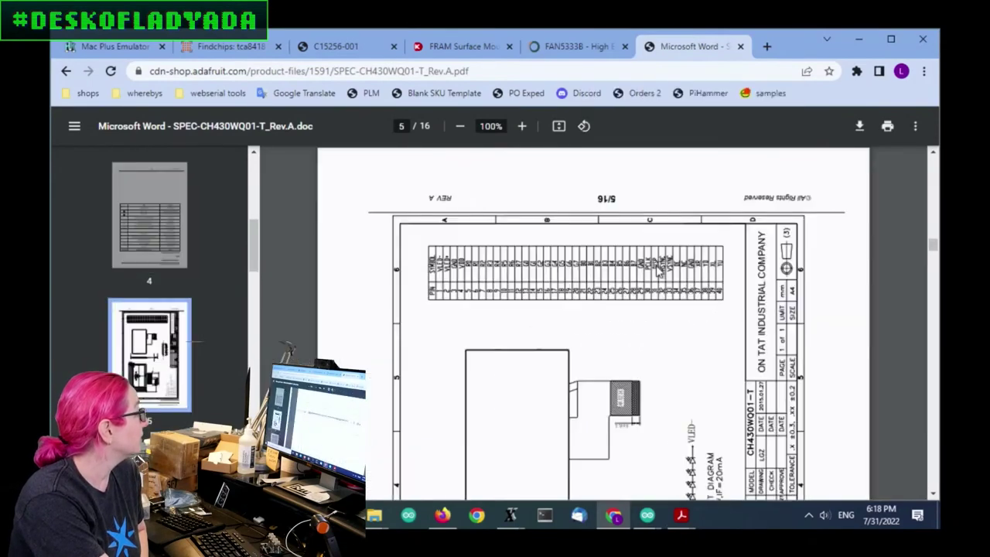
pyautogui.rightClick(655, 241)
pyautogui.click(722, 443)
pyautogui.scroll(-3, 746, 329)
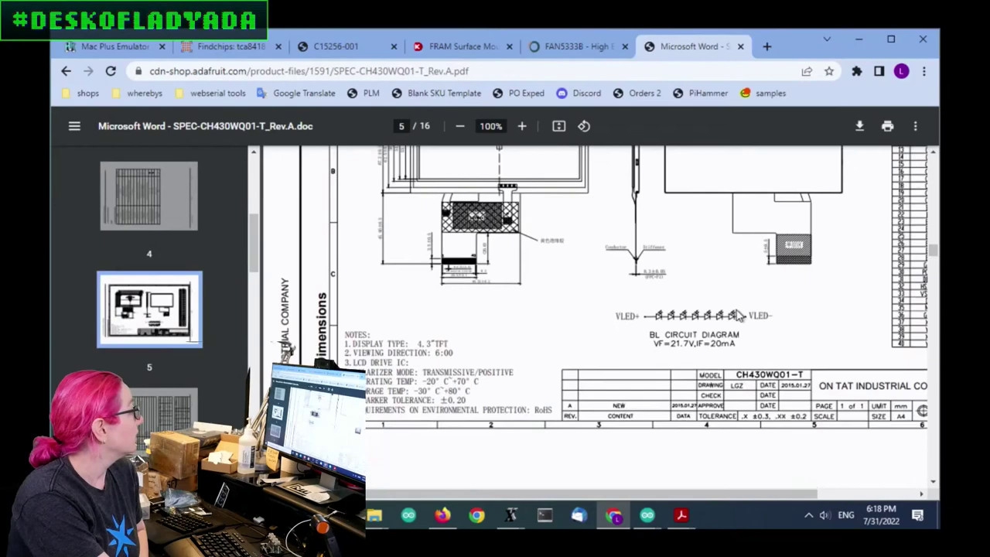
pyautogui.scroll(1, 731, 302)
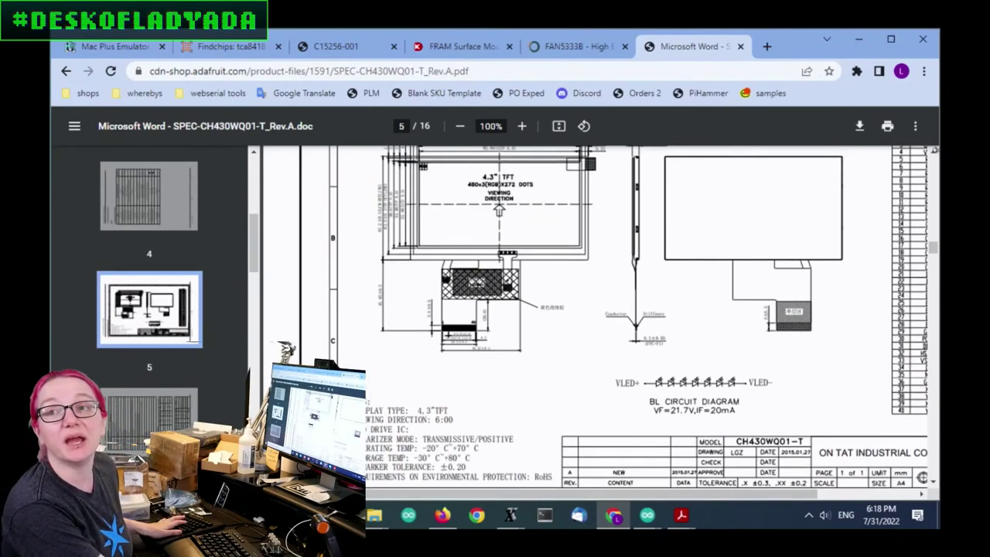
# Zoom to 305% on the page-5 backlight circuit diagram (VF=21.7V, IF=20mA).
pyautogui.scroll(1, 789, 351)
pyautogui.scroll(5, 785, 360)
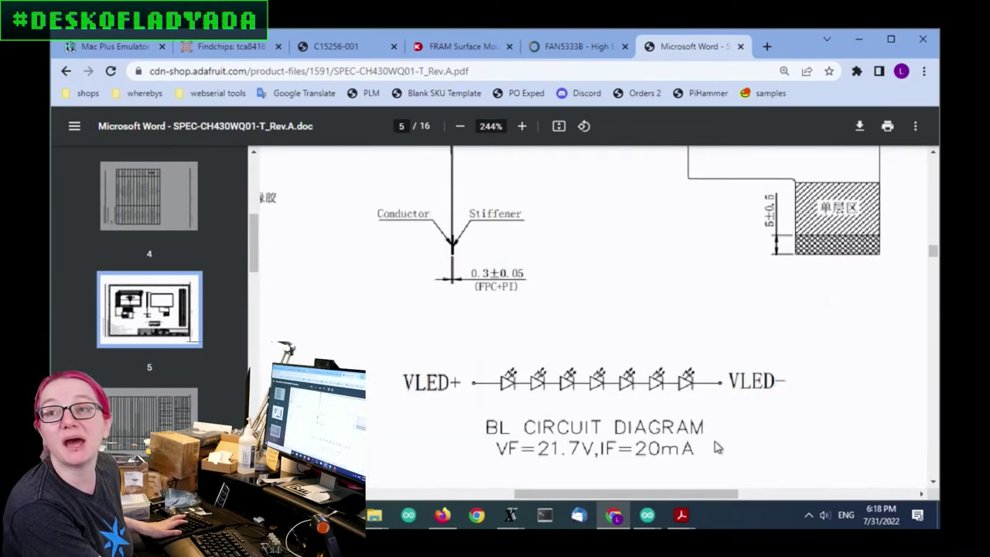
pyautogui.scroll(-1, 693, 381)
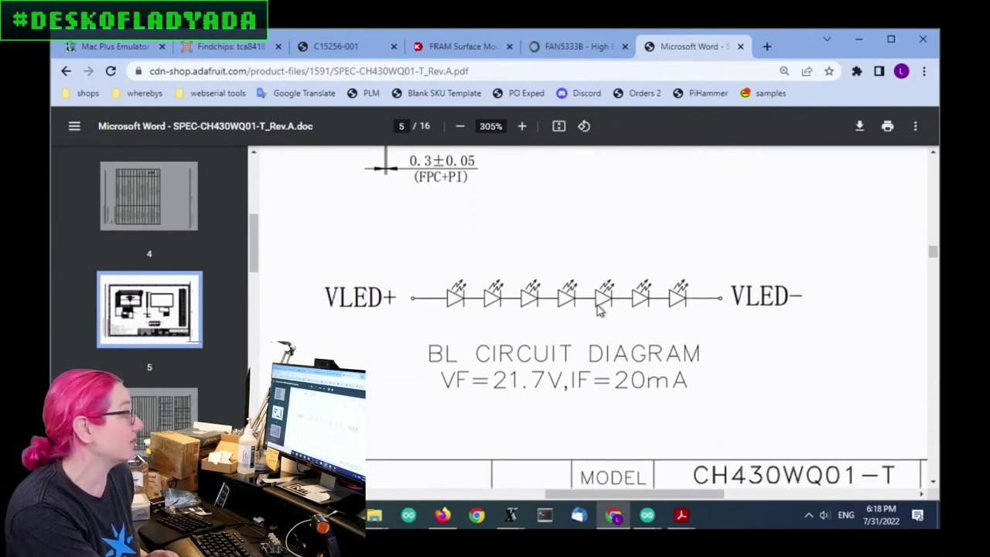
pyautogui.scroll(-1, 685, 357)
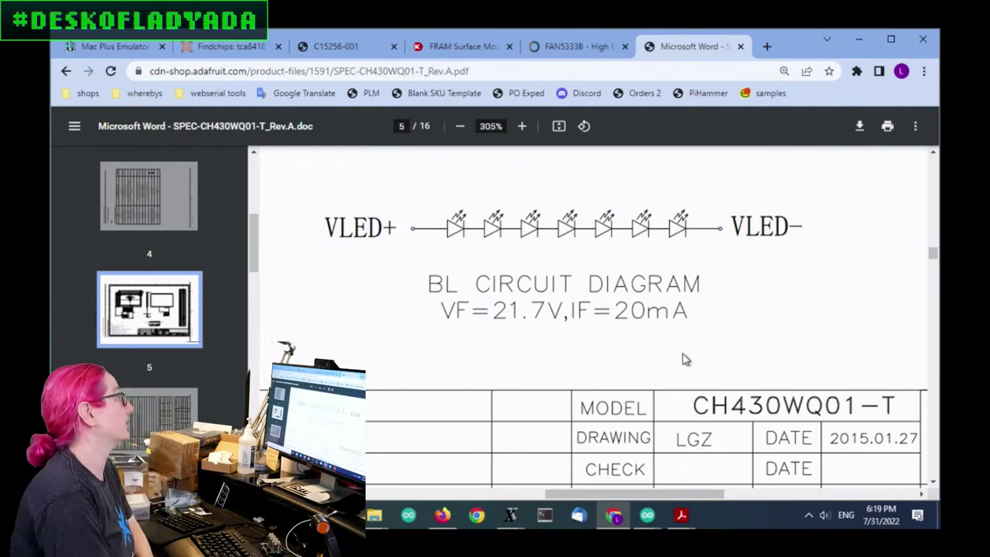
# Return to the FAN5333B datasheet and review page 2's stacked LED string application diagram.
pyautogui.click(586, 48)
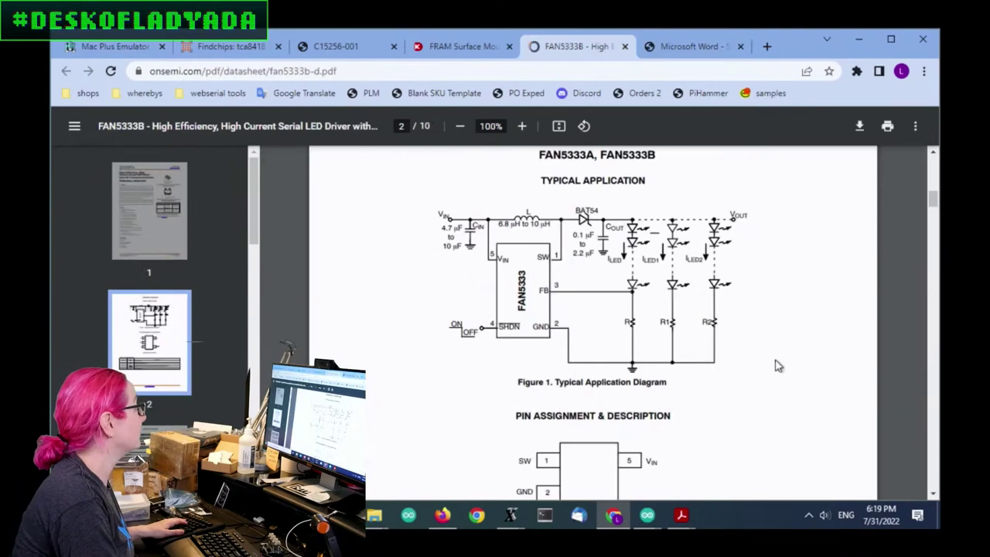
pyautogui.scroll(-3, 799, 281)
pyautogui.scroll(-1, 800, 283)
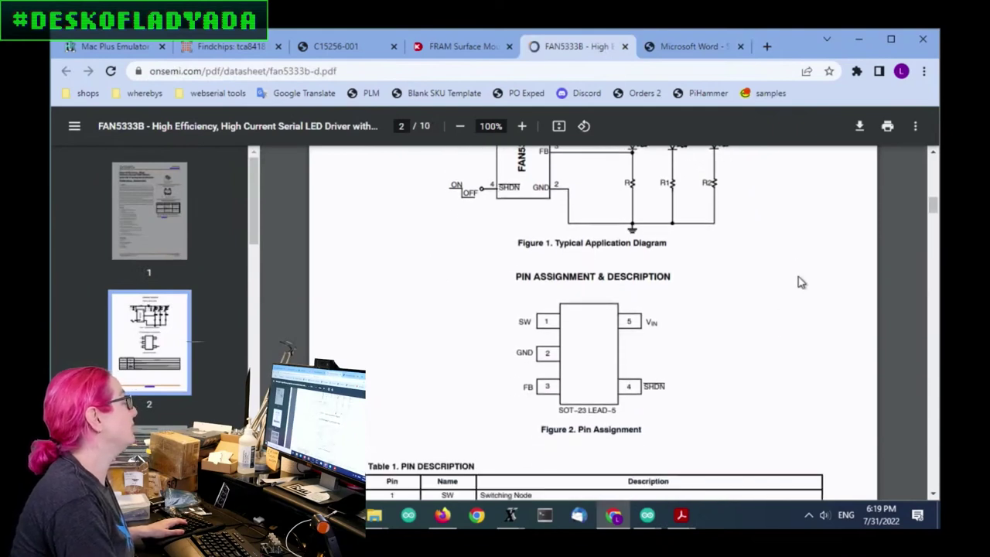
pyautogui.scroll(3, 800, 282)
pyautogui.scroll(-1, 680, 286)
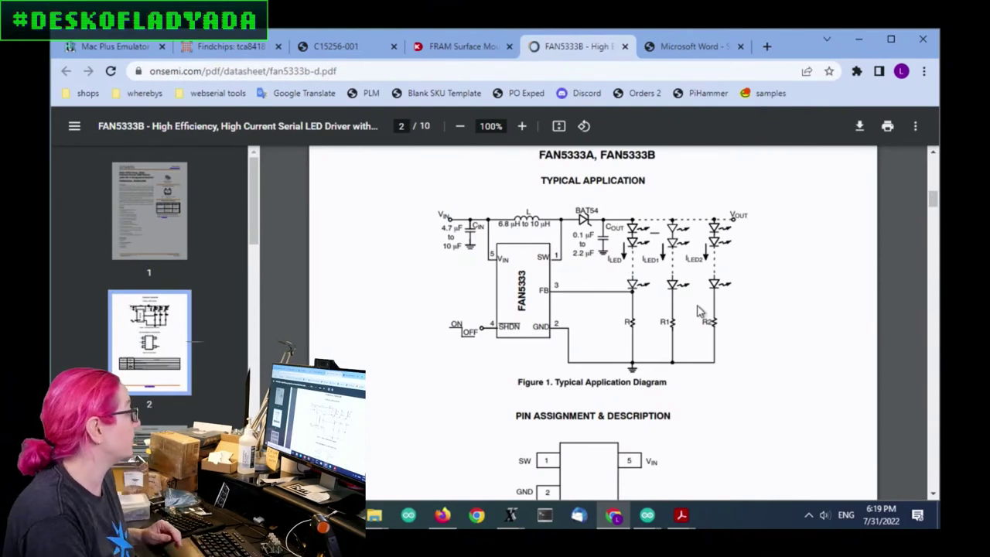
# Launch Windows Calculator via search and move it over the datasheet.
pyautogui.press('super')
pyautogui.write('calc')
pyautogui.press('Return')
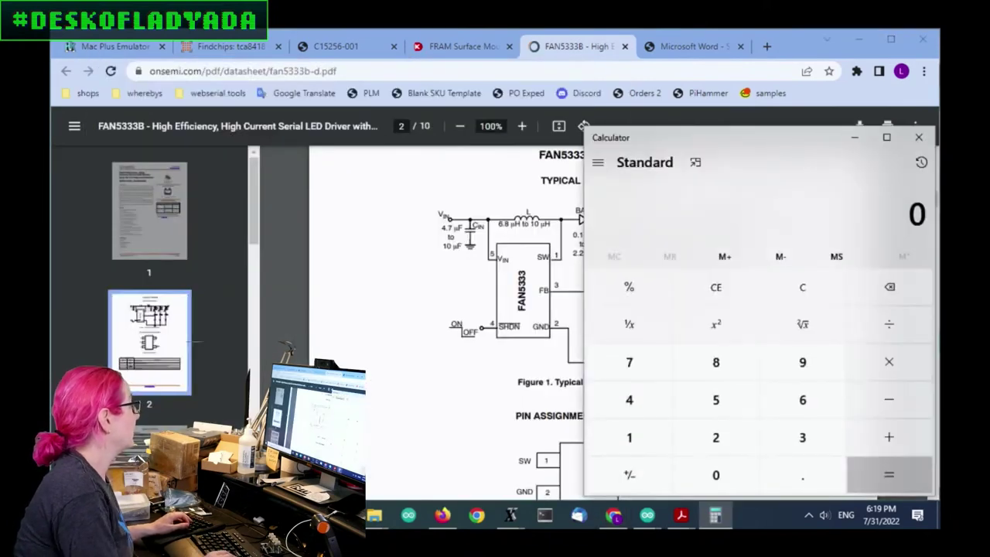
pyautogui.moveTo(713, 140); pyautogui.dragTo(566, 109)
# Compute 24 ÷ 3.3, then multiply by 0.05 to get 0.3636.
pyautogui.write('24')
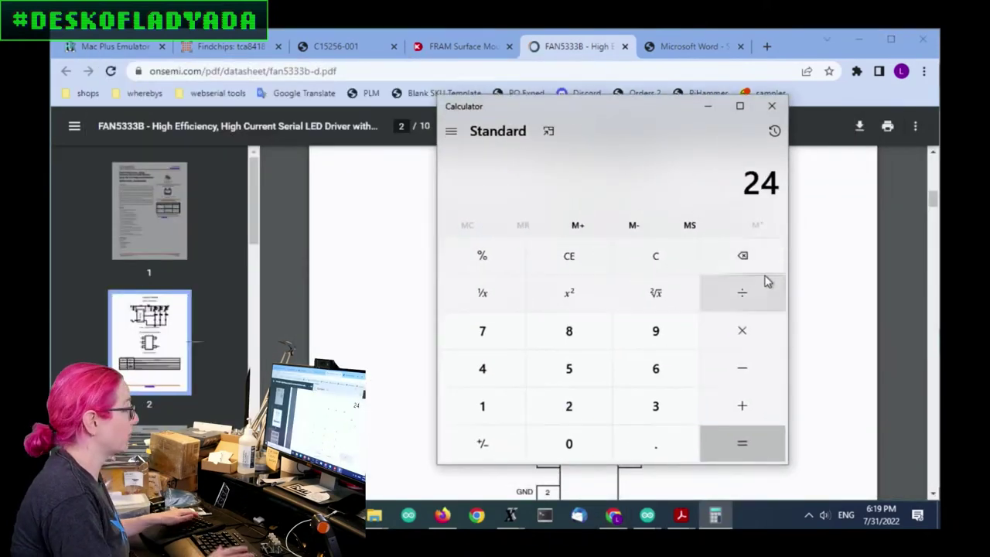
pyautogui.write('/3.3')
pyautogui.press('Return')
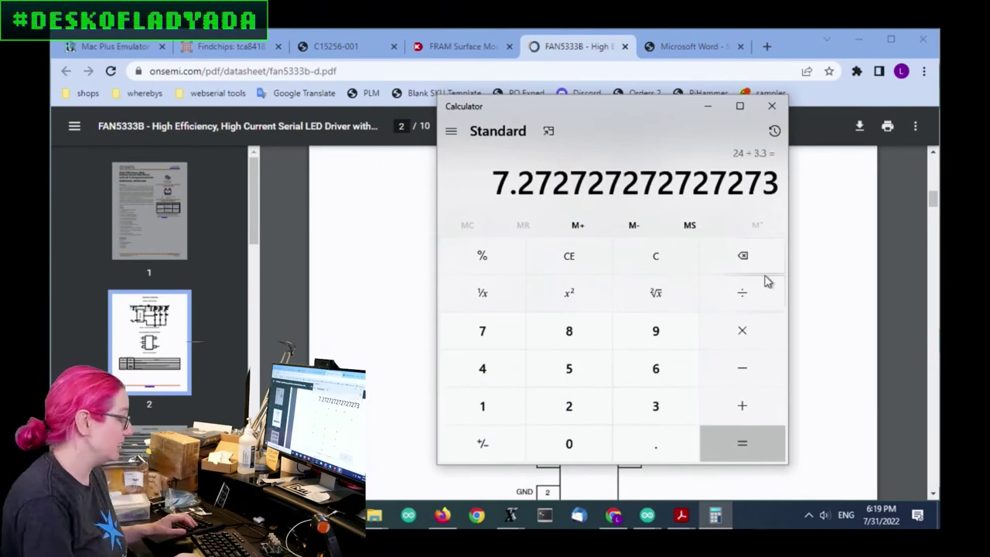
pyautogui.write('*.5')
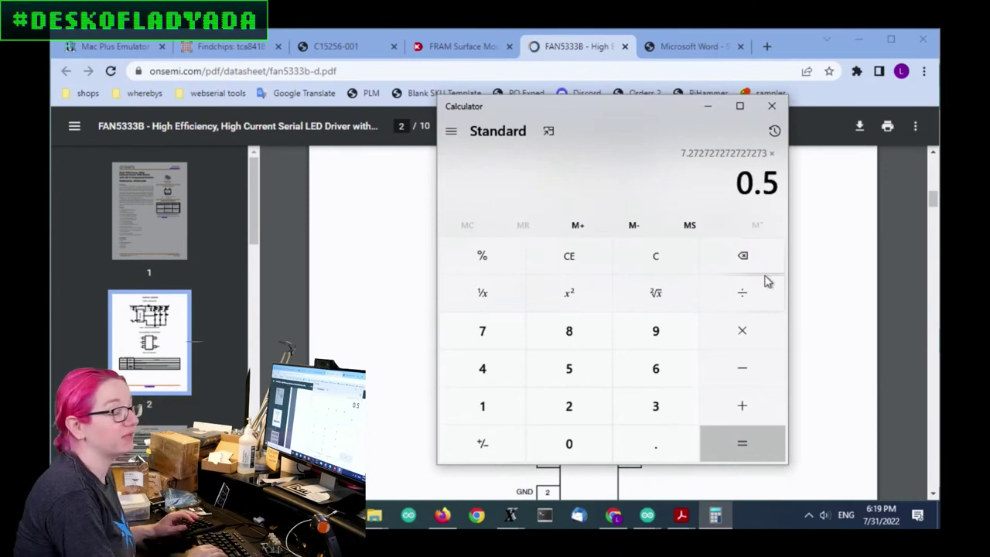
pyautogui.press('BackSpace')
pyautogui.write('05')
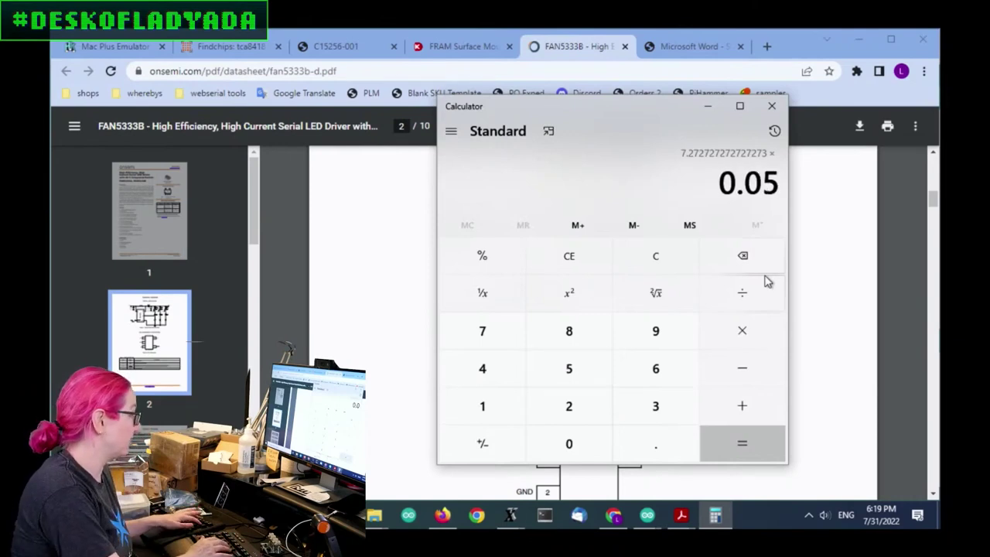
pyautogui.press('Return')
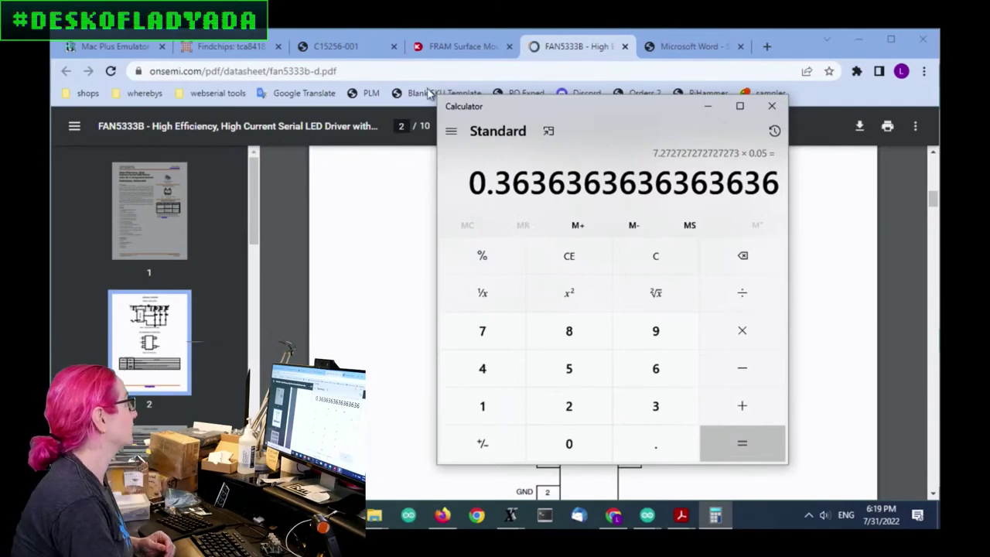
# Bring Chrome back in front of Calculator and load digikey.com.
pyautogui.click(486, 72)
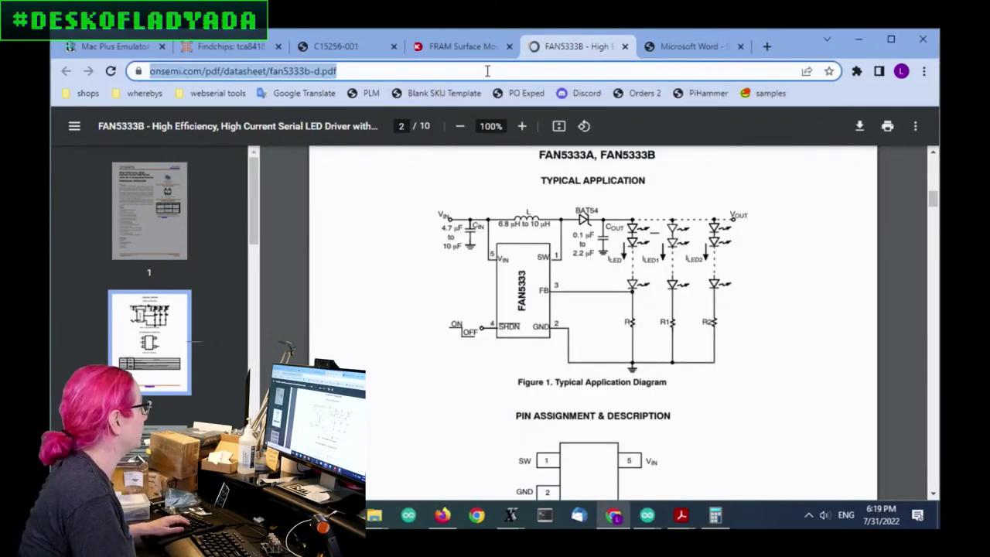
pyautogui.click(716, 49)
pyautogui.click(666, 70)
pyautogui.write('digikey.com')
pyautogui.press('Return')
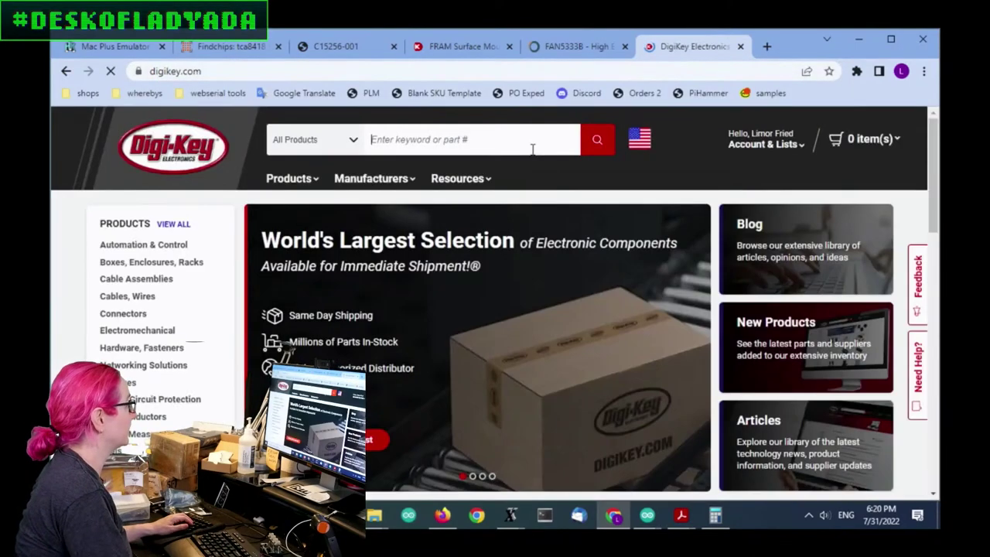
# Search Digi-Key for fan5333B and check the FAN5333BSX Last Time Buy date.
pyautogui.click(530, 147)
pyautogui.write('fa')
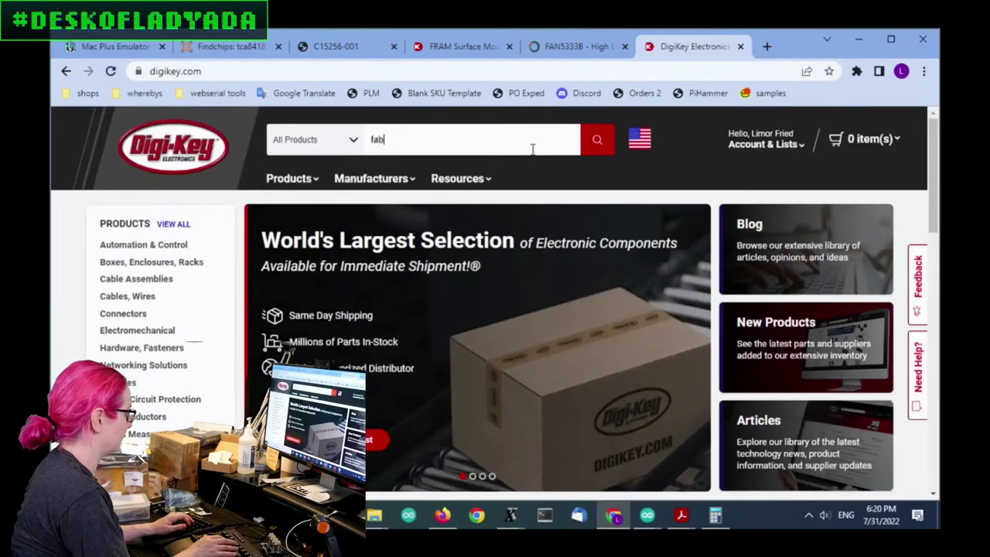
pyautogui.write('n5333B')
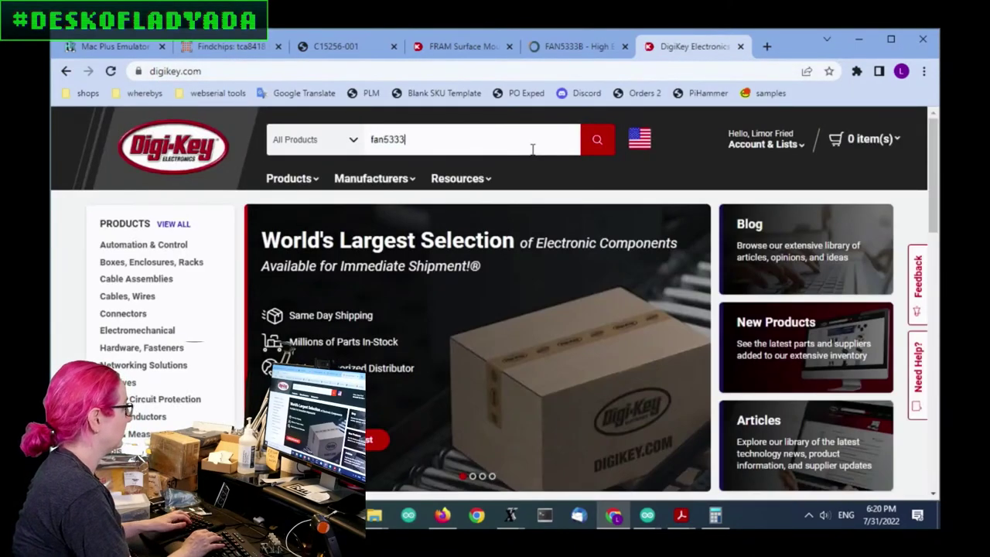
pyautogui.press('Return')
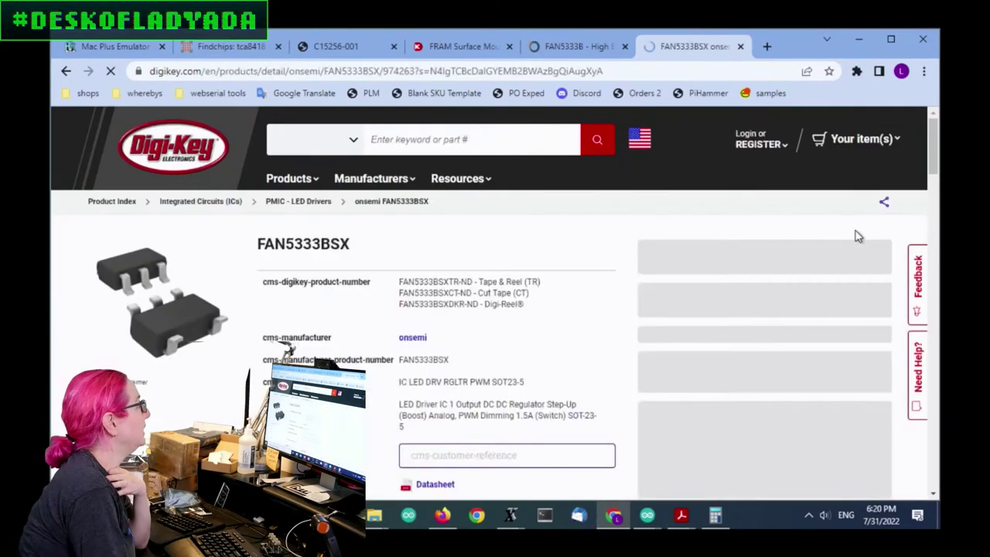
pyautogui.scroll(-2, 890, 243)
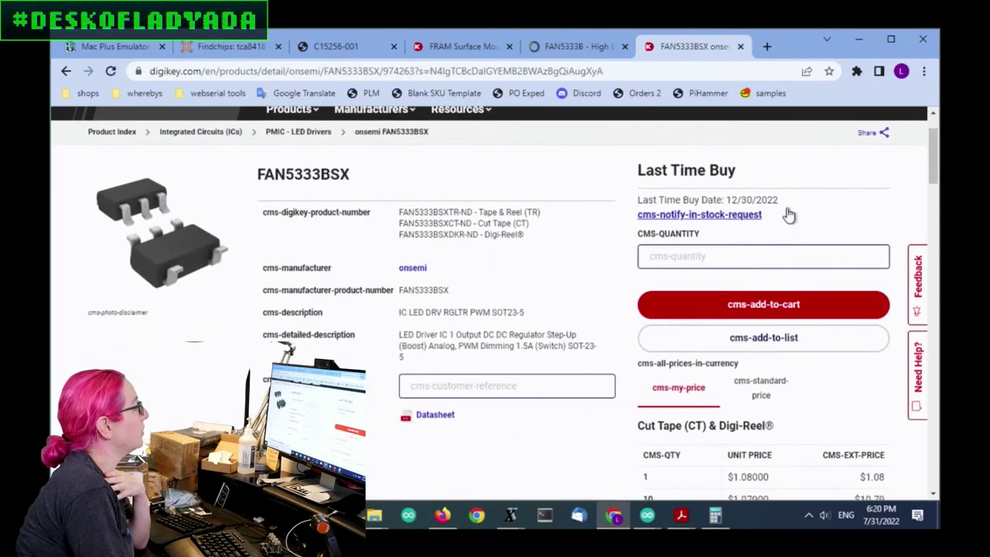
pyautogui.moveTo(779, 200); pyautogui.dragTo(632, 198)
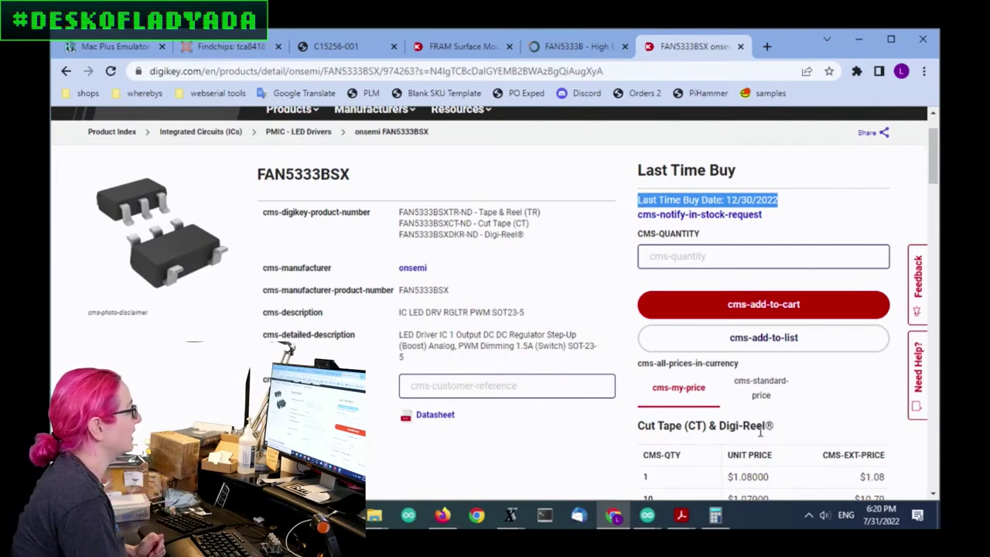
# Show standard pricing ($0.64643 at 3,000 reel) and review the product attributes.
pyautogui.click(754, 387)
pyautogui.scroll(-3, 860, 341)
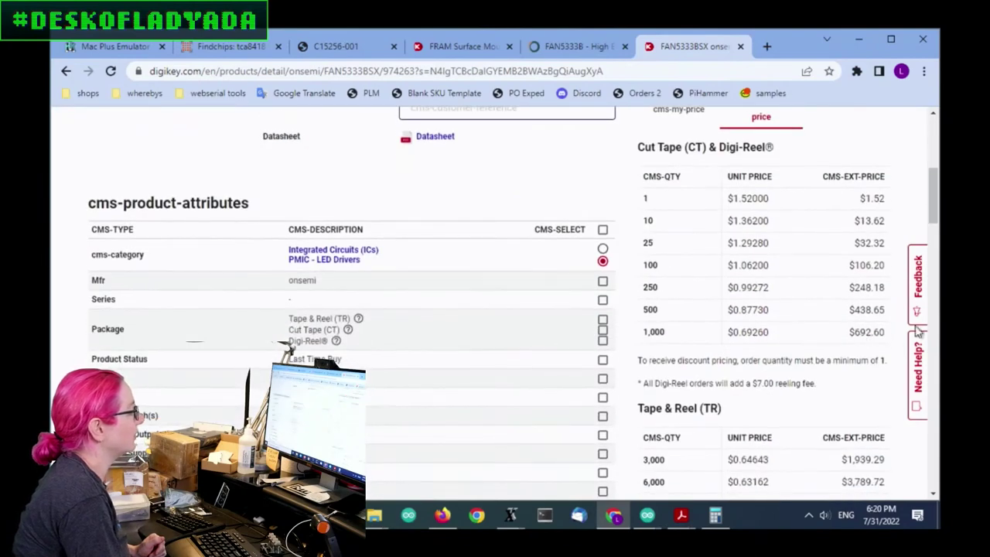
pyautogui.scroll(-1, 792, 283)
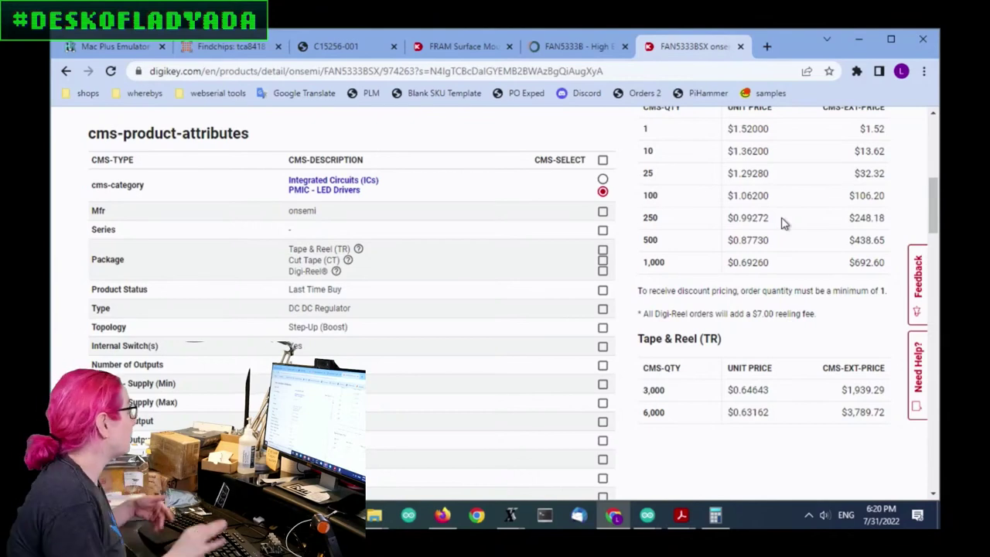
pyautogui.scroll(-1, 541, 321)
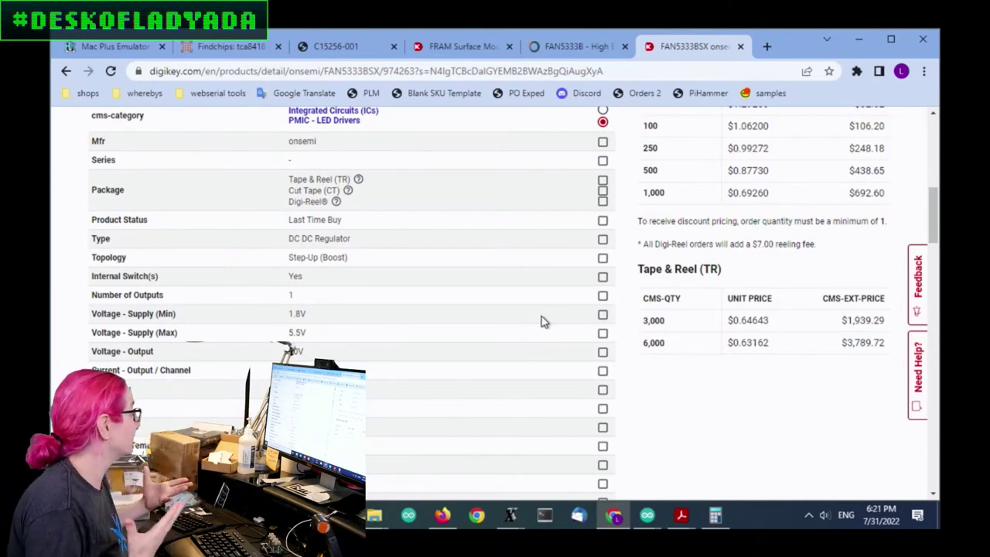
# Search for parts matching DC DC Regulator, Step-Up (Boost), internal switch, single output and mounting type.
pyautogui.click(602, 239)
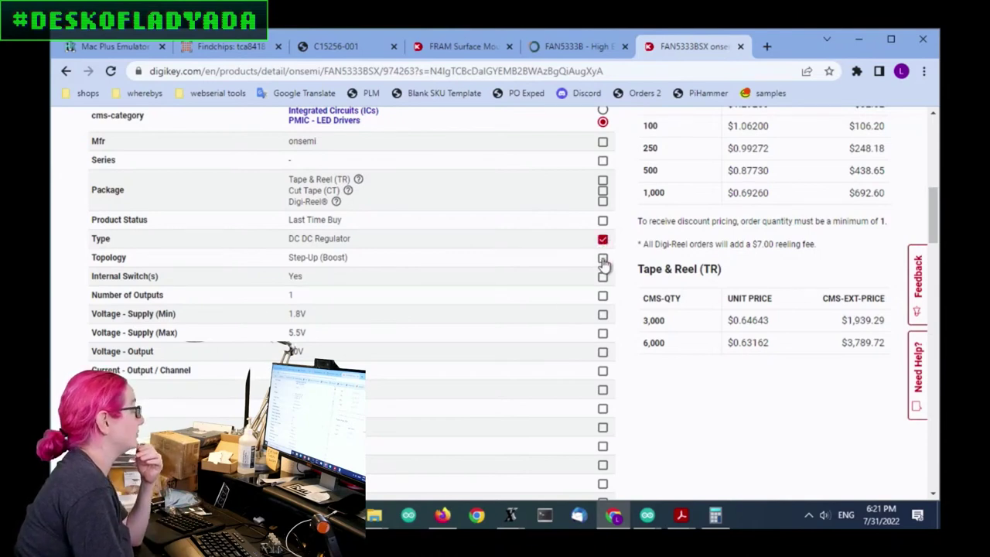
pyautogui.click(603, 258)
pyautogui.click(603, 278)
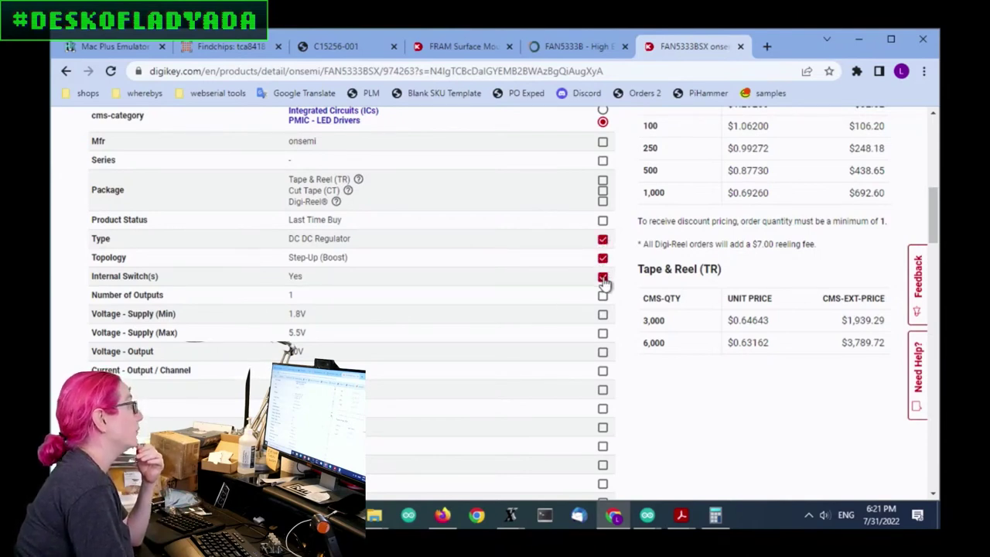
pyautogui.click(602, 295)
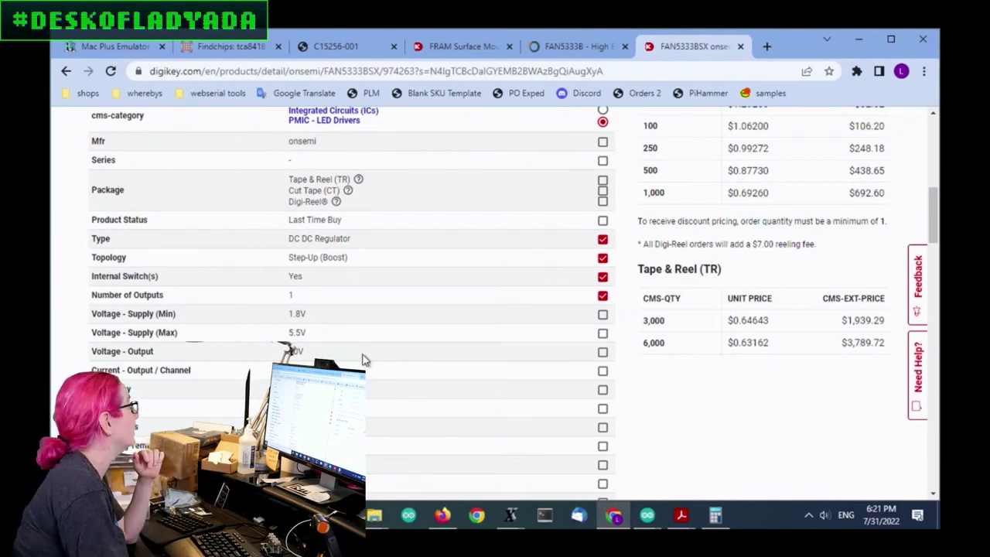
pyautogui.scroll(-1, 398, 380)
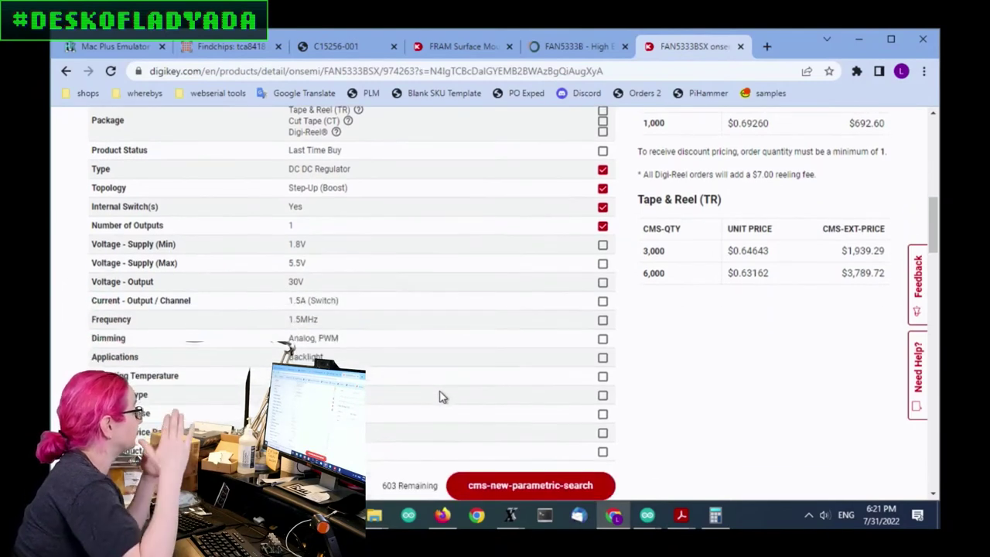
pyautogui.click(602, 395)
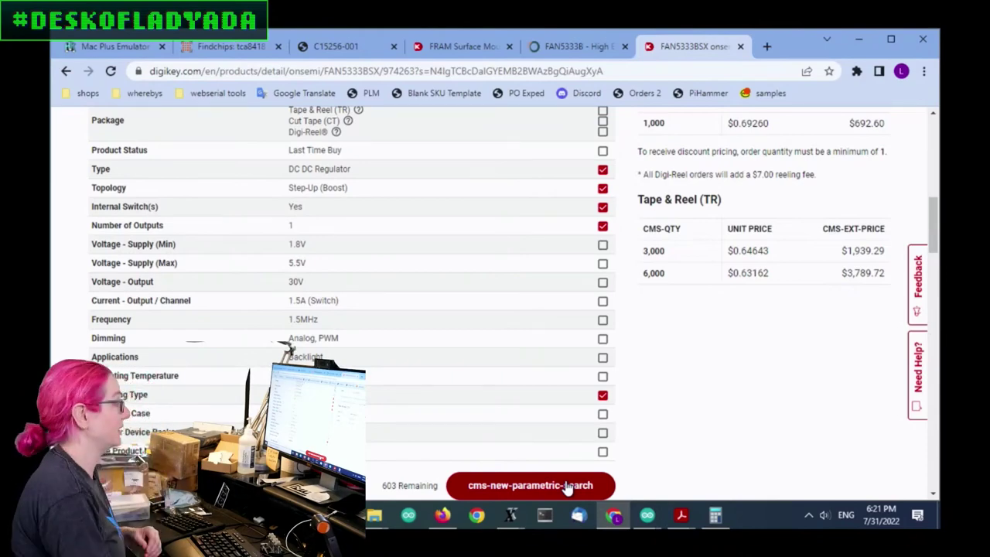
pyautogui.click(570, 486)
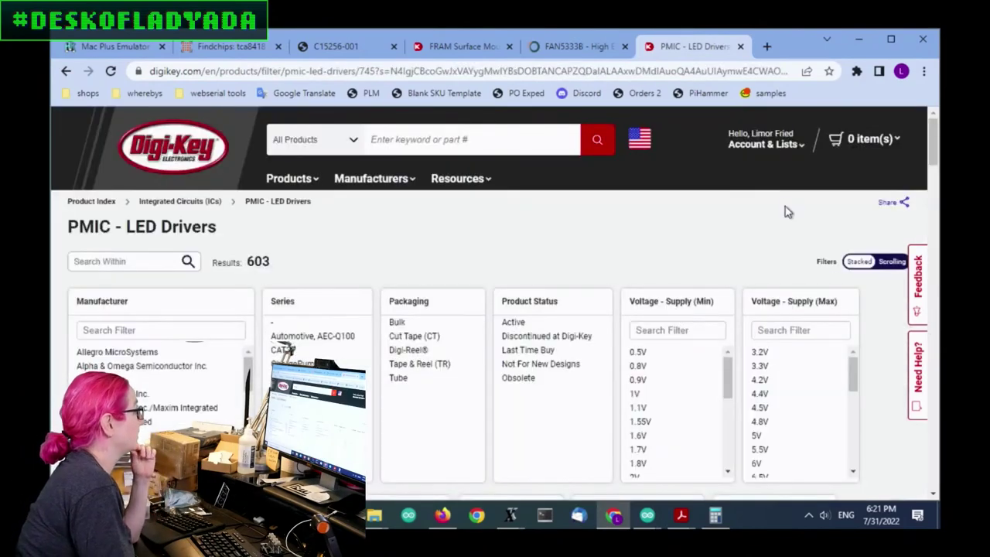
# Filter the LED driver results to Active product status, leaving 330 parts.
pyautogui.scroll(-4, 784, 209)
pyautogui.scroll(3, 797, 216)
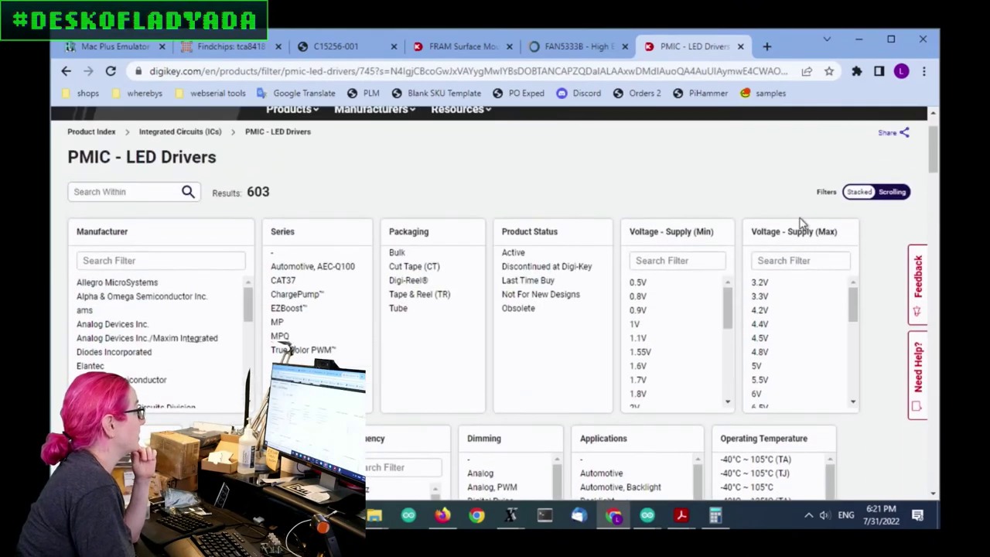
pyautogui.scroll(-1, 587, 193)
pyautogui.click(548, 185)
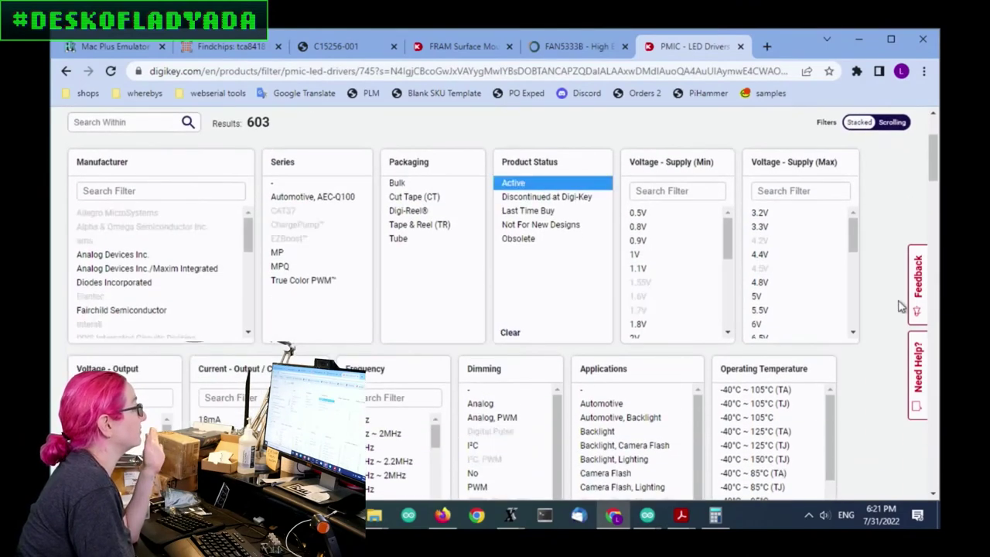
pyautogui.scroll(-5, 883, 275)
pyautogui.scroll(-2, 883, 274)
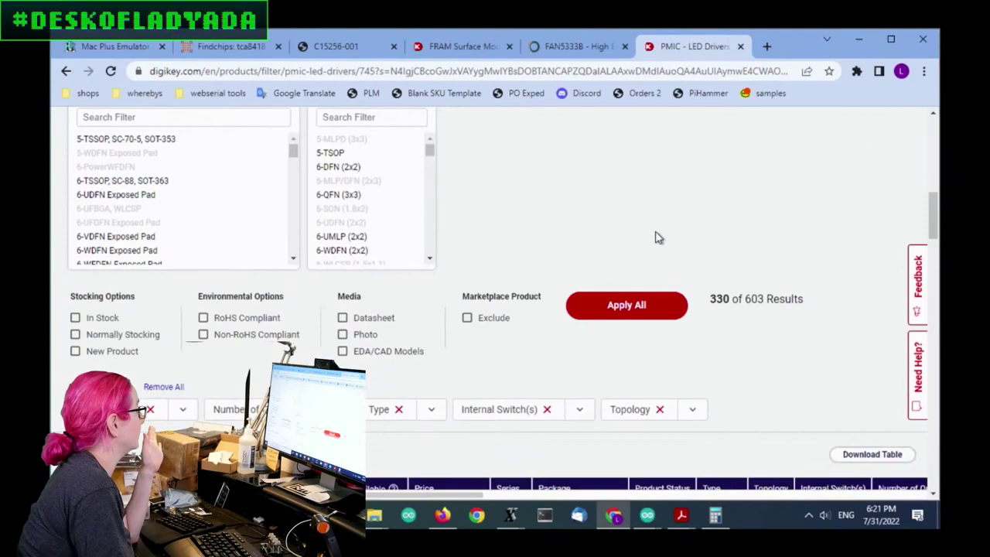
pyautogui.click(635, 313)
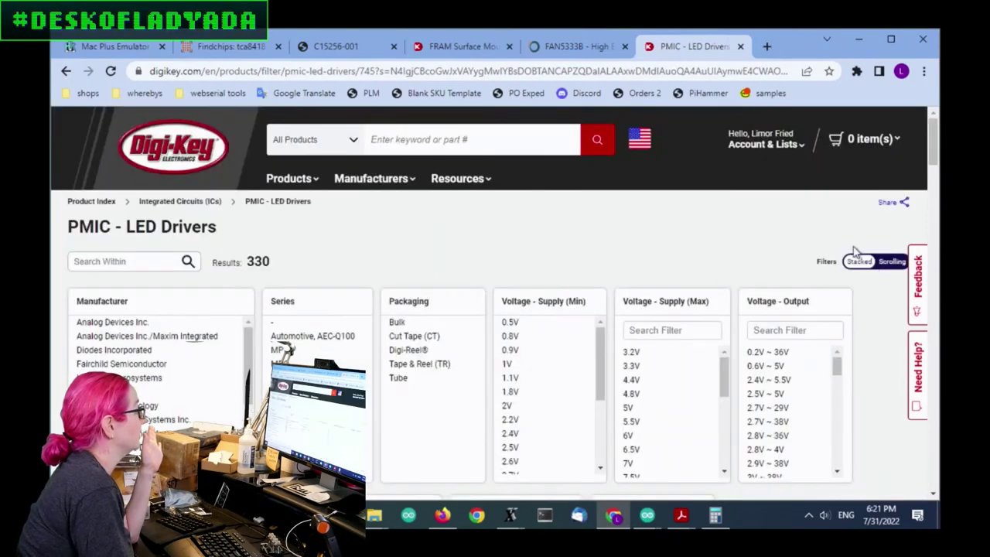
# Select SOT-23-5 Thin/TSOT-23-5 and SC-74A/SOT-753 packages, previewing 35 matches.
pyautogui.scroll(-4, 804, 217)
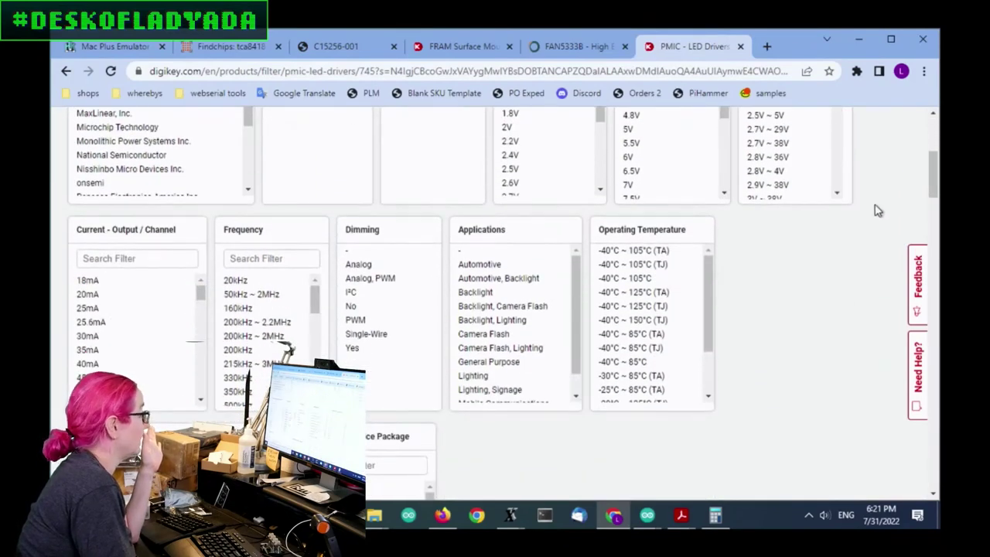
pyautogui.scroll(-4, 835, 212)
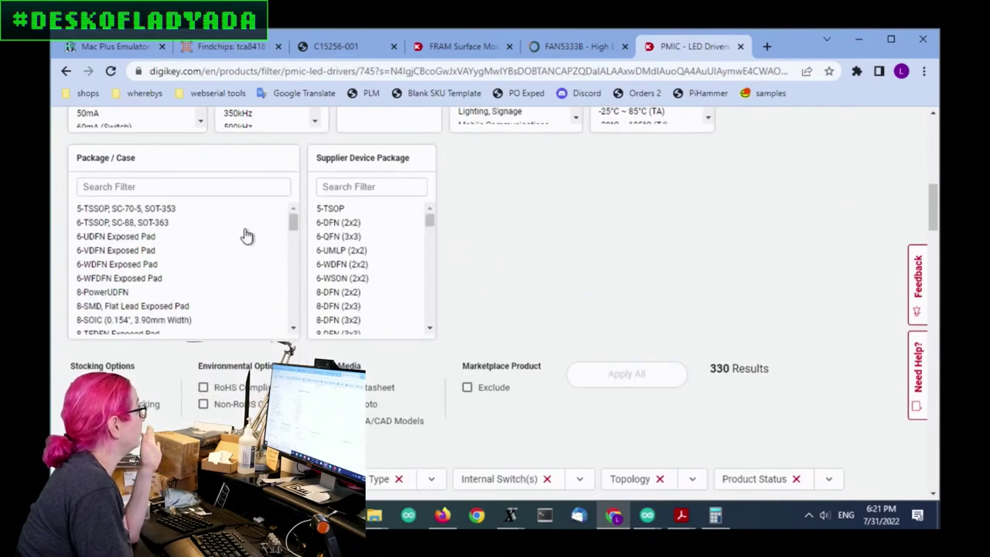
pyautogui.moveTo(293, 219); pyautogui.dragTo(306, 317)
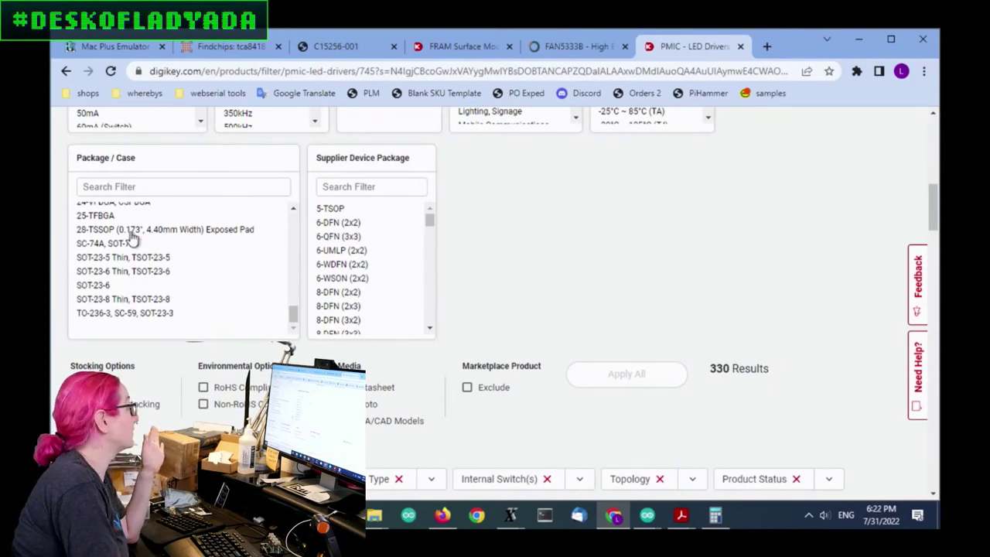
pyautogui.click(178, 259)
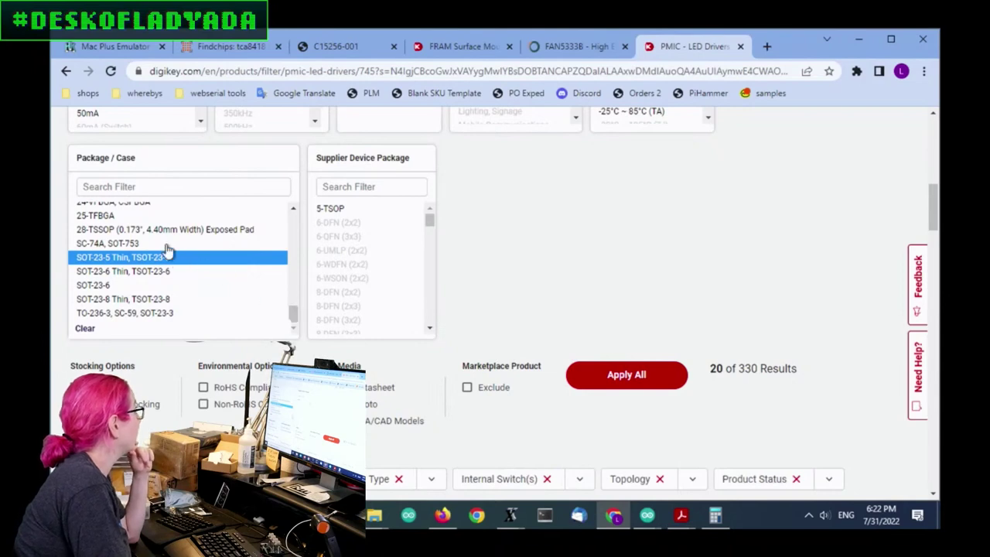
pyautogui.click(164, 244)
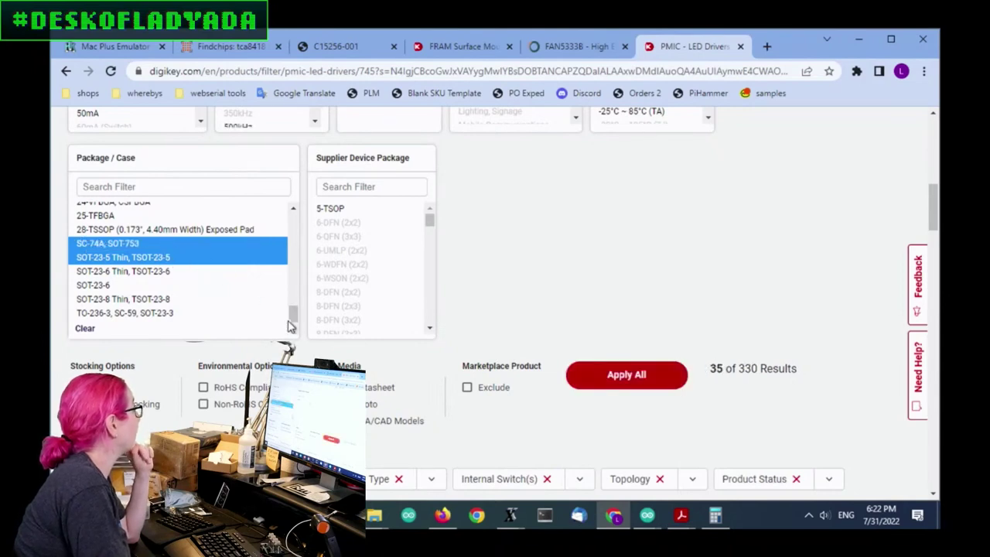
pyautogui.moveTo(294, 317); pyautogui.dragTo(318, 219)
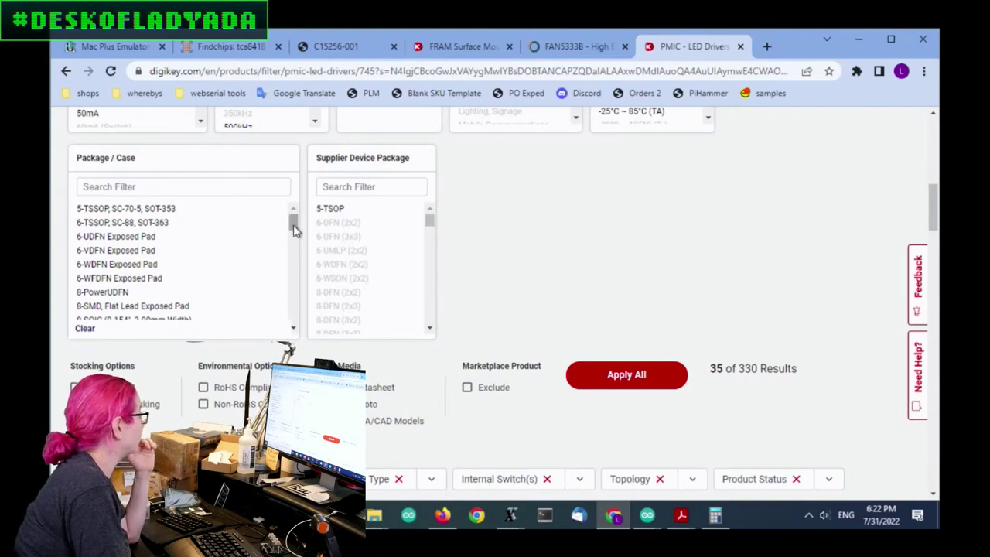
pyautogui.moveTo(298, 226); pyautogui.dragTo(301, 315)
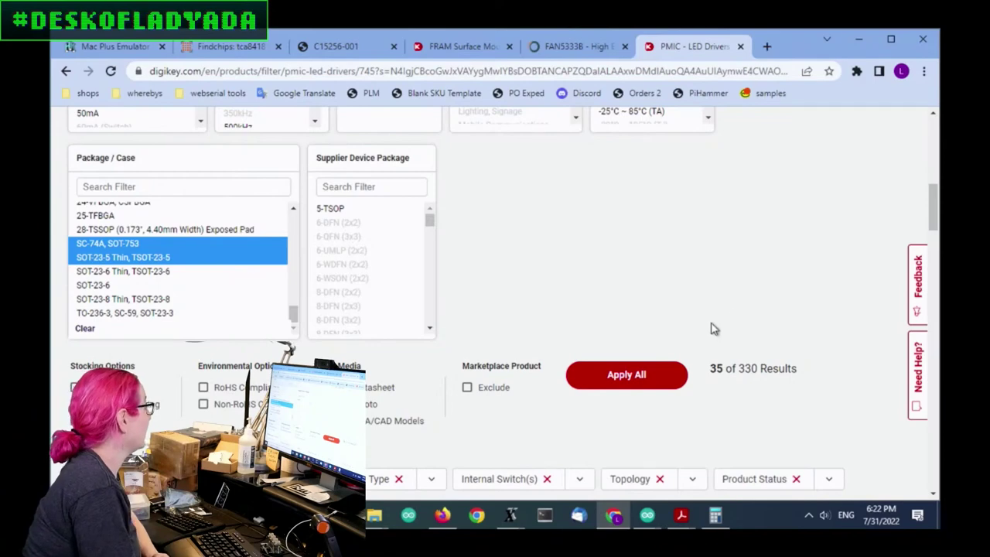
# Apply the SOT-23-5 Thin and SC-74A package filters to the results.
pyautogui.click(640, 376)
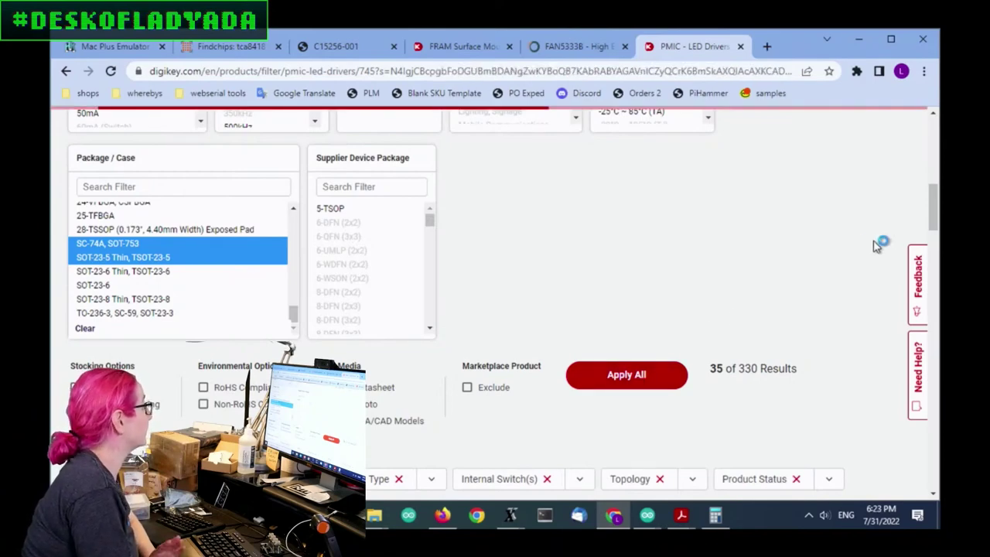
pyautogui.scroll(-3, 817, 238)
pyautogui.scroll(1, 802, 236)
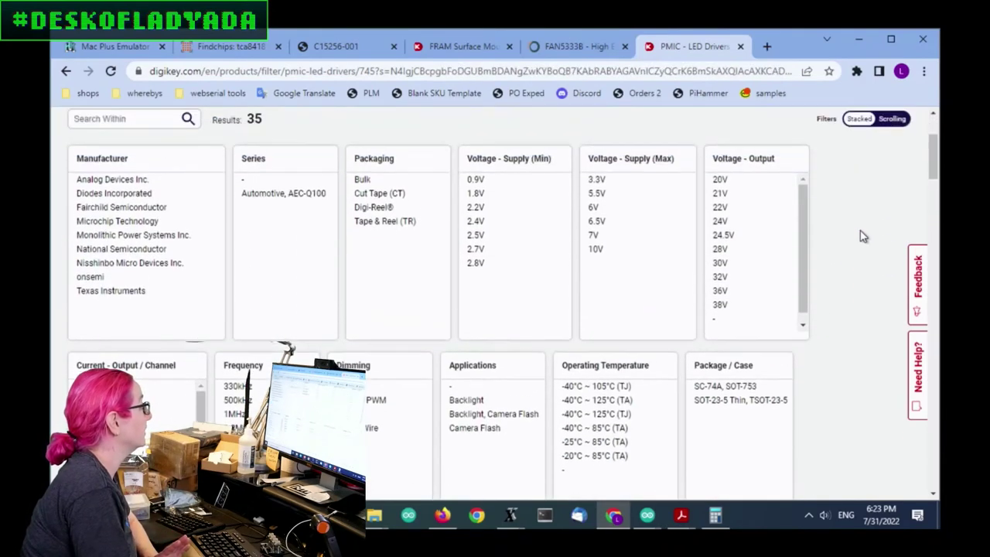
pyautogui.scroll(-4, 863, 236)
pyautogui.scroll(-5, 862, 236)
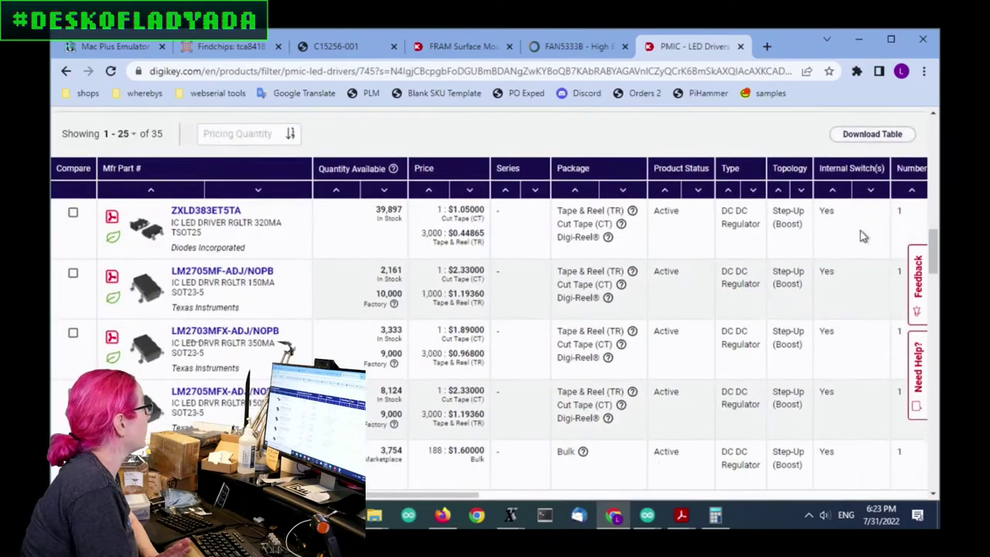
pyautogui.scroll(3, 864, 236)
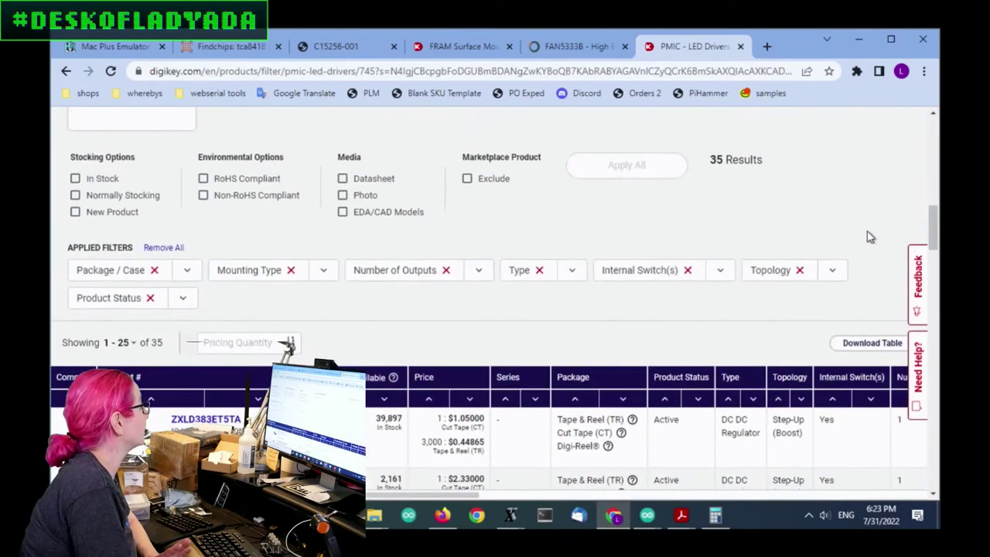
# Limit the LED driver results to in-stock parts.
pyautogui.click(93, 184)
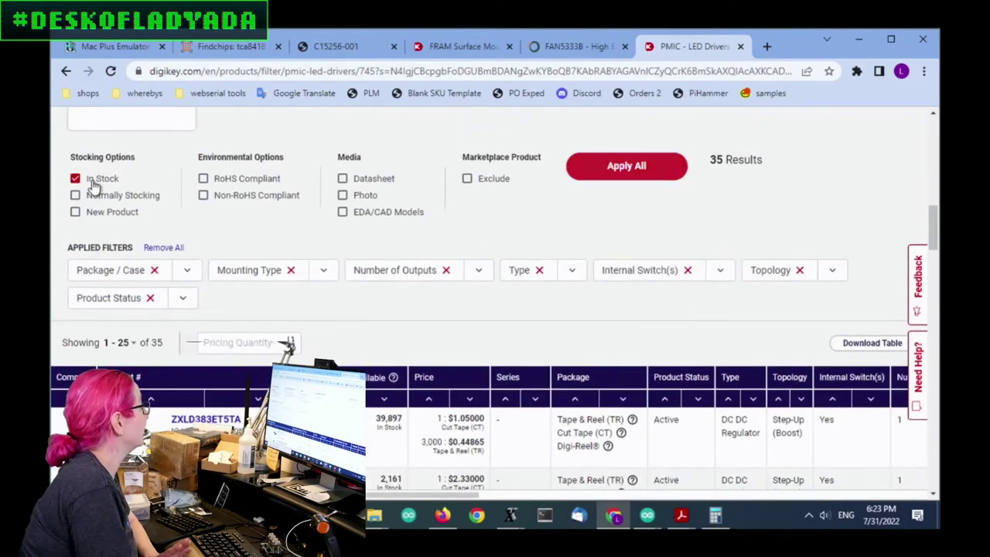
pyautogui.click(641, 167)
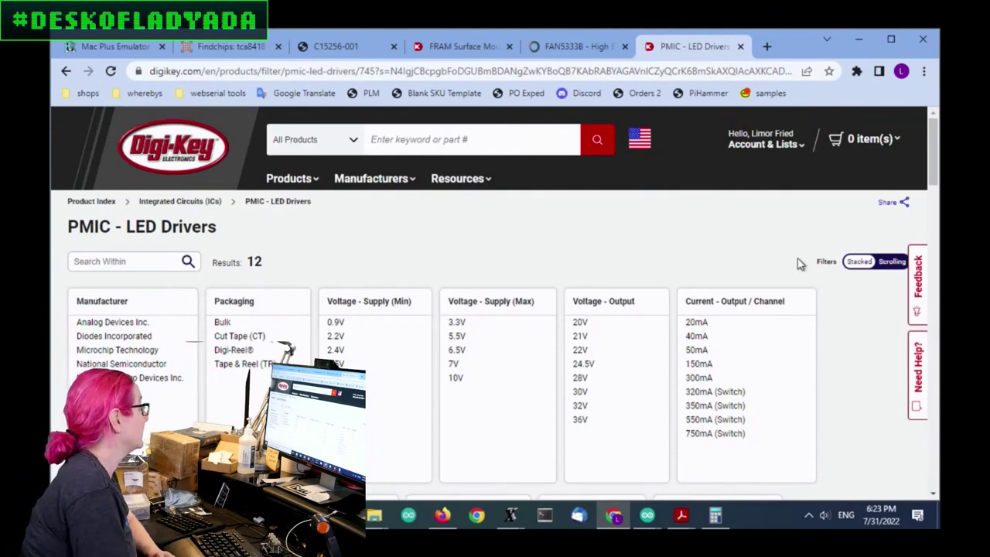
pyautogui.scroll(-1, 813, 249)
pyautogui.scroll(-1, 813, 250)
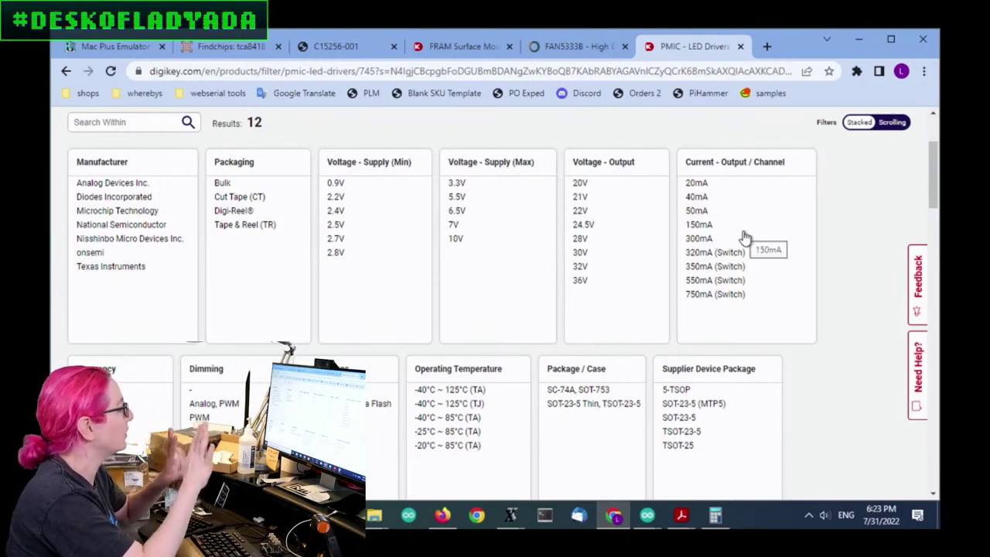
pyautogui.scroll(-1, 730, 124)
pyautogui.scroll(-7, 768, 159)
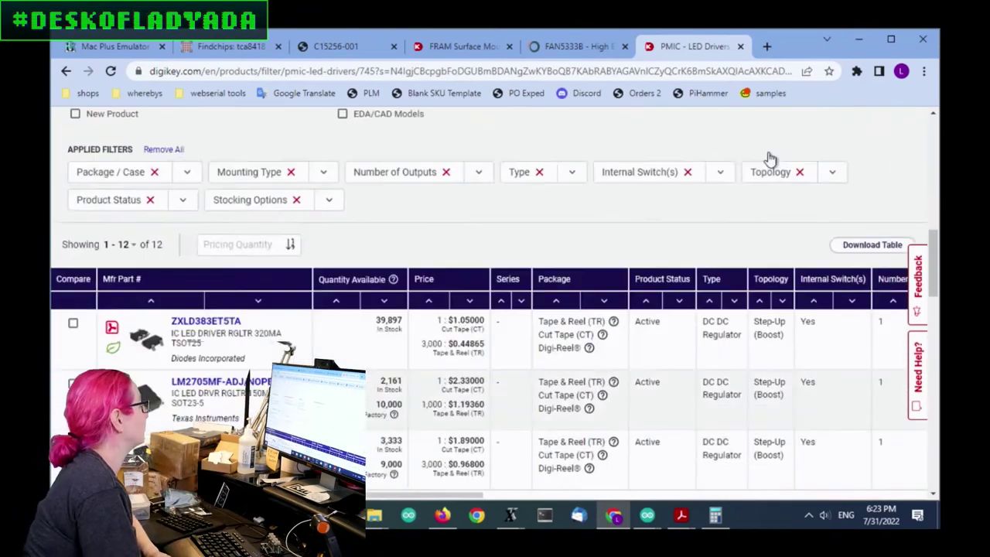
pyautogui.scroll(1, 235, 195)
# Price the results at 1000 units and open the ZXLD383ET5TA datasheet.
pyautogui.click(232, 208)
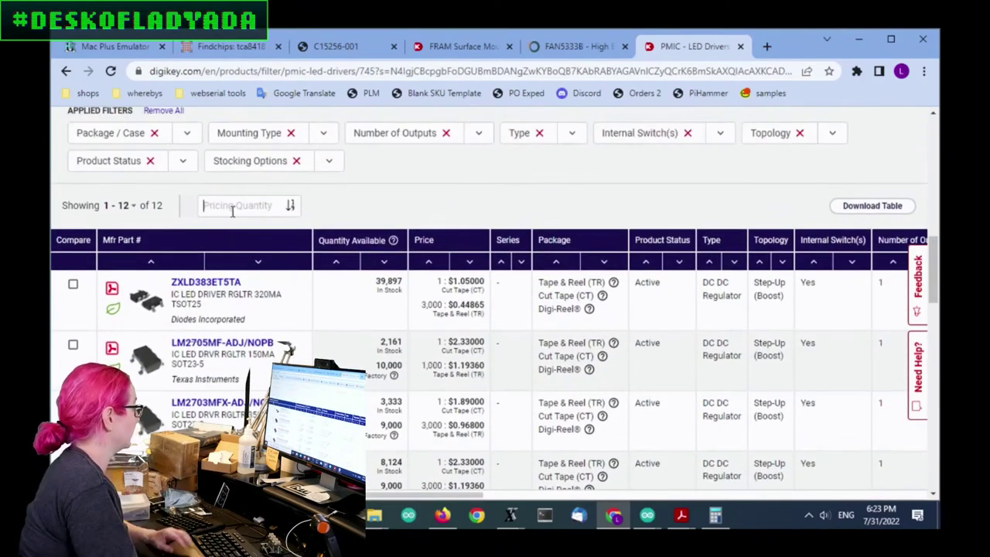
pyautogui.write('1000')
pyautogui.press('Return')
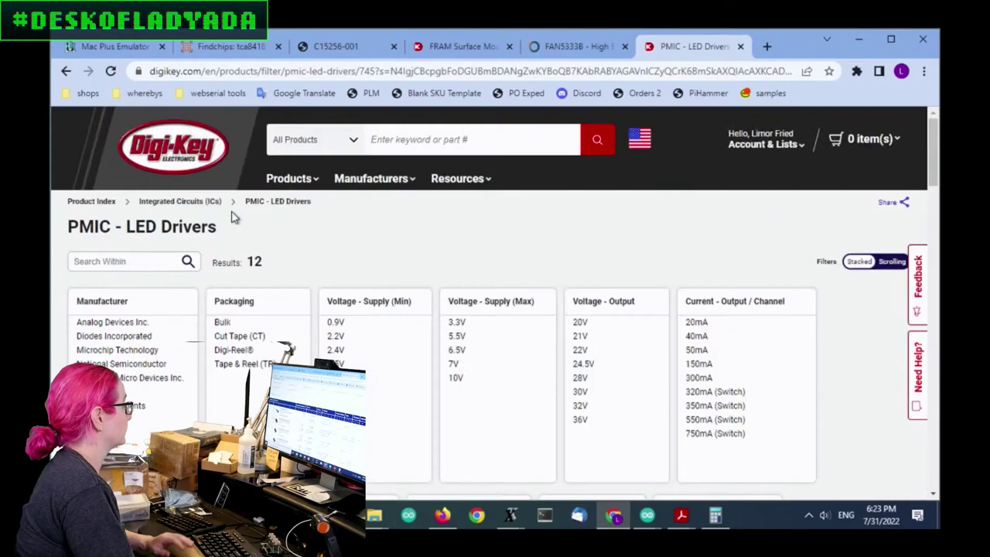
pyautogui.scroll(-10, 495, 206)
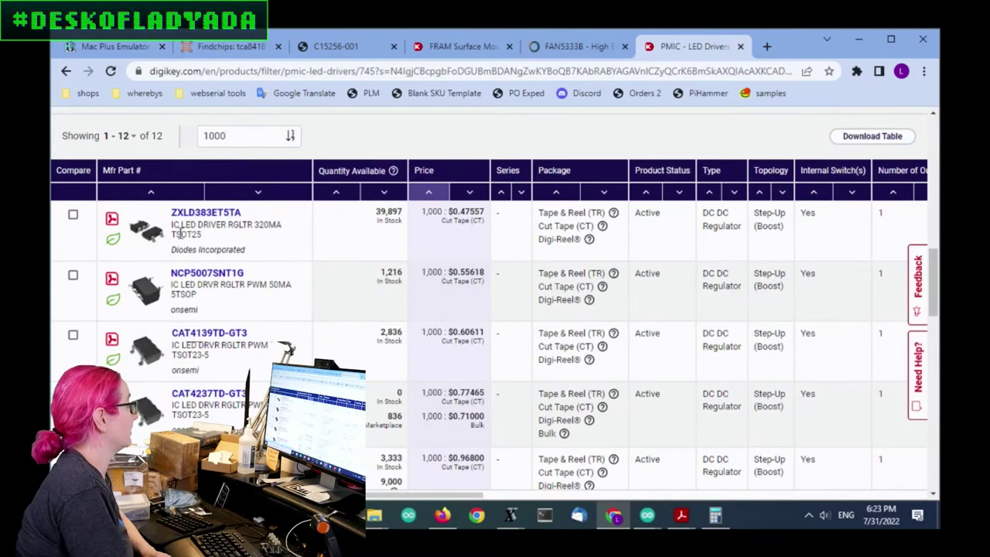
pyautogui.click(112, 219)
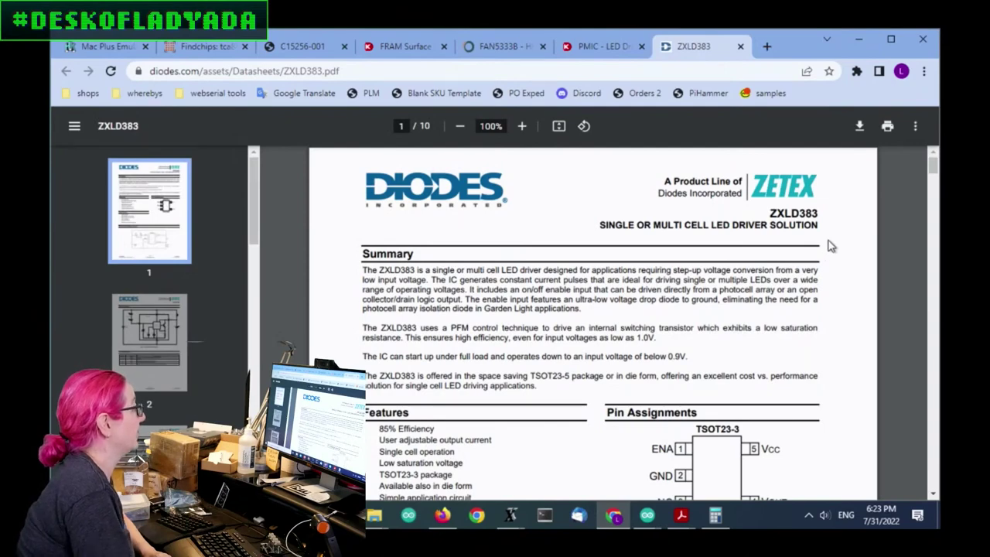
# Skim the ZXLD383 datasheet, then close it to return to the price-sorted results.
pyautogui.scroll(-5, 830, 246)
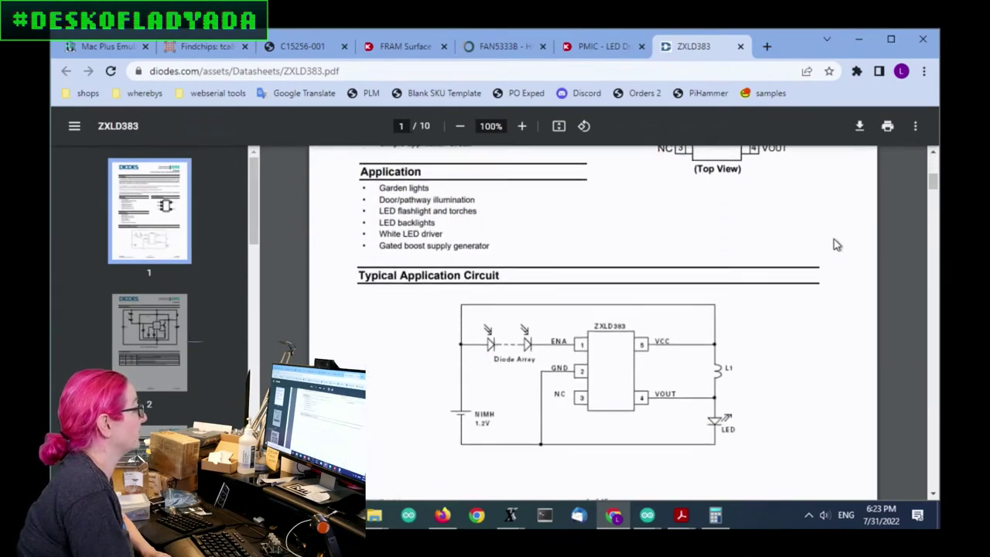
pyautogui.scroll(-1, 833, 242)
pyautogui.scroll(1, 769, 304)
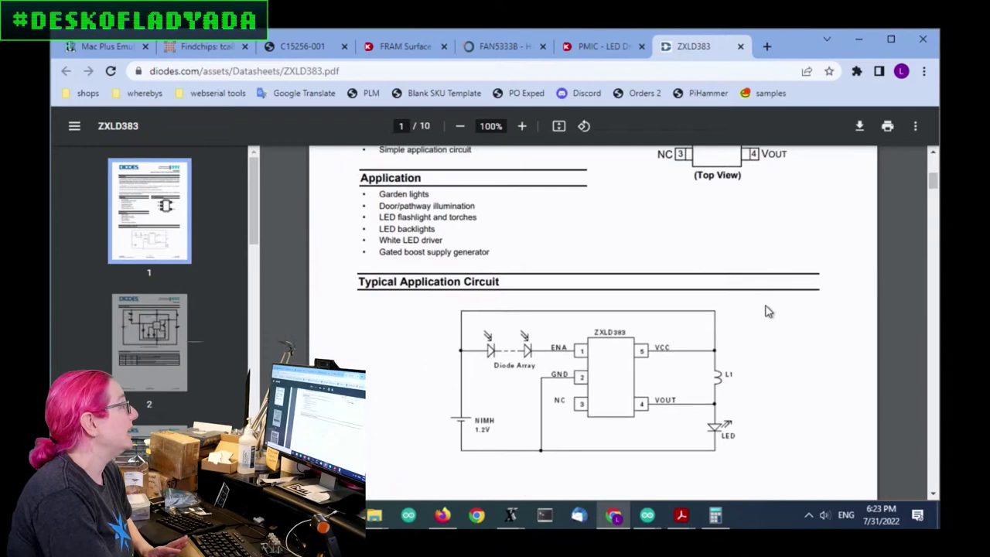
pyautogui.scroll(-1, 765, 309)
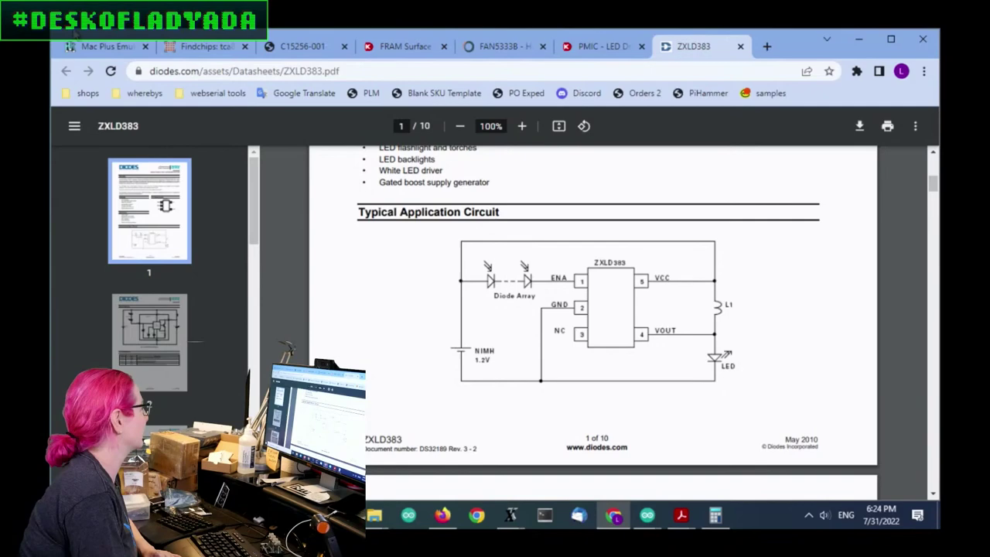
pyautogui.click(740, 47)
pyautogui.scroll(-1, 654, 291)
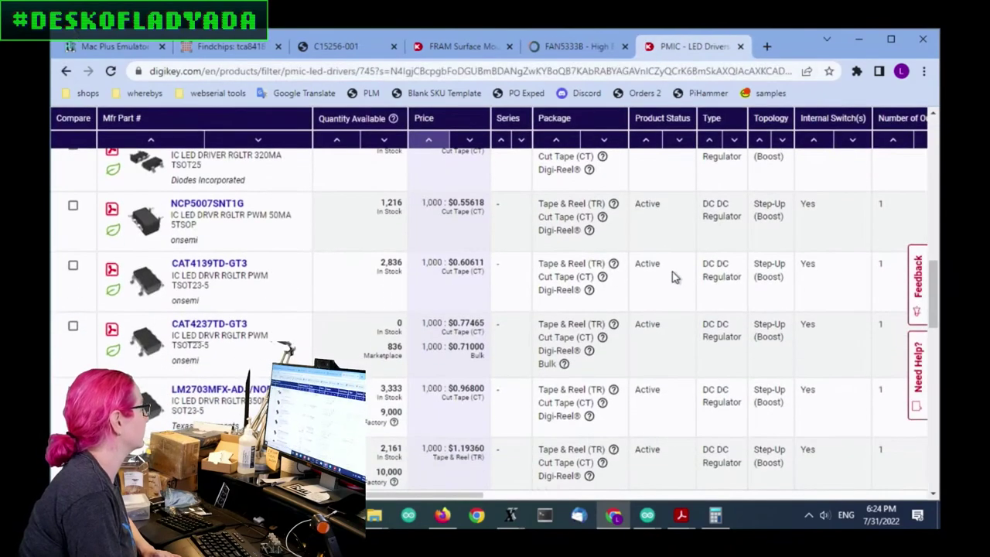
# Open the NCP5007 datasheet tab and briefly mark its 22 V output compliance spec.
pyautogui.click(112, 210)
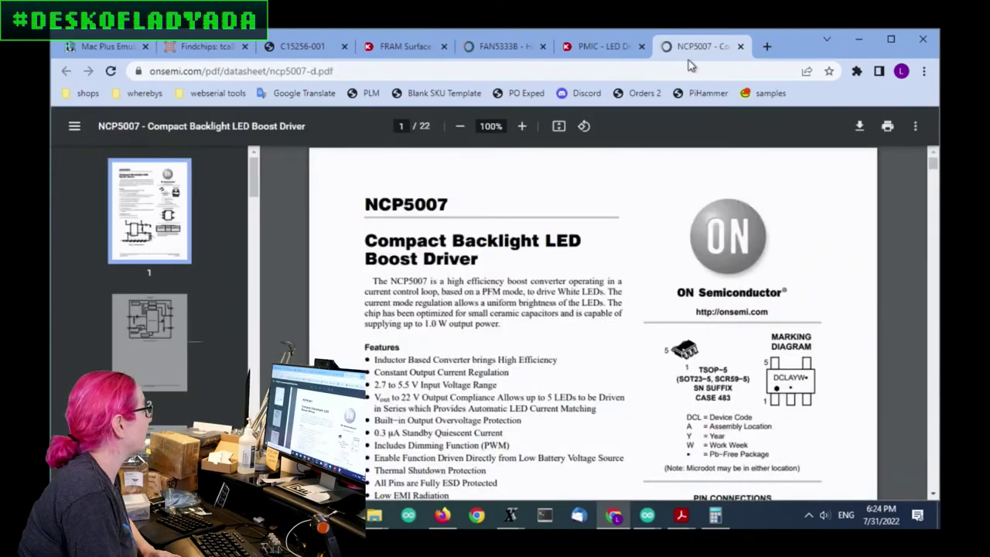
pyautogui.click(605, 48)
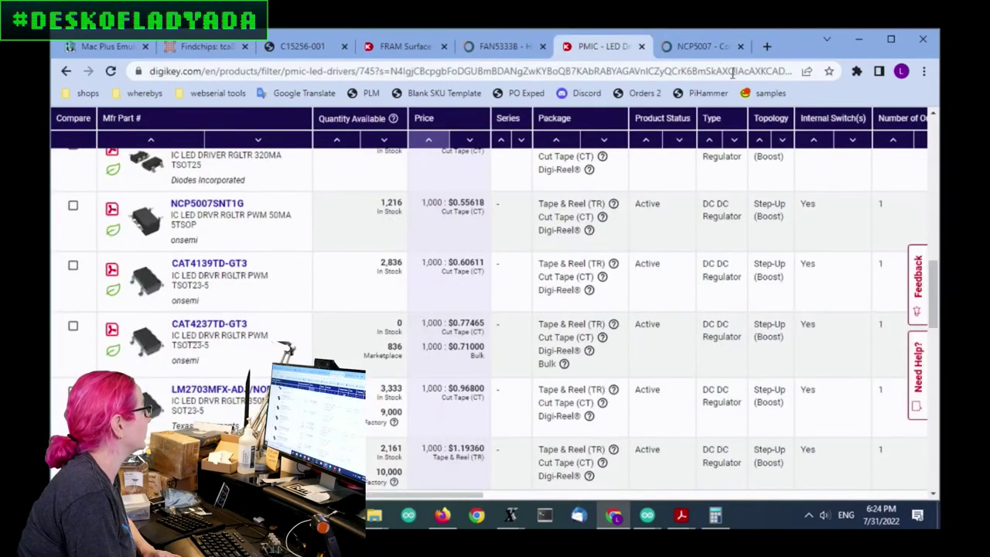
pyautogui.click(700, 45)
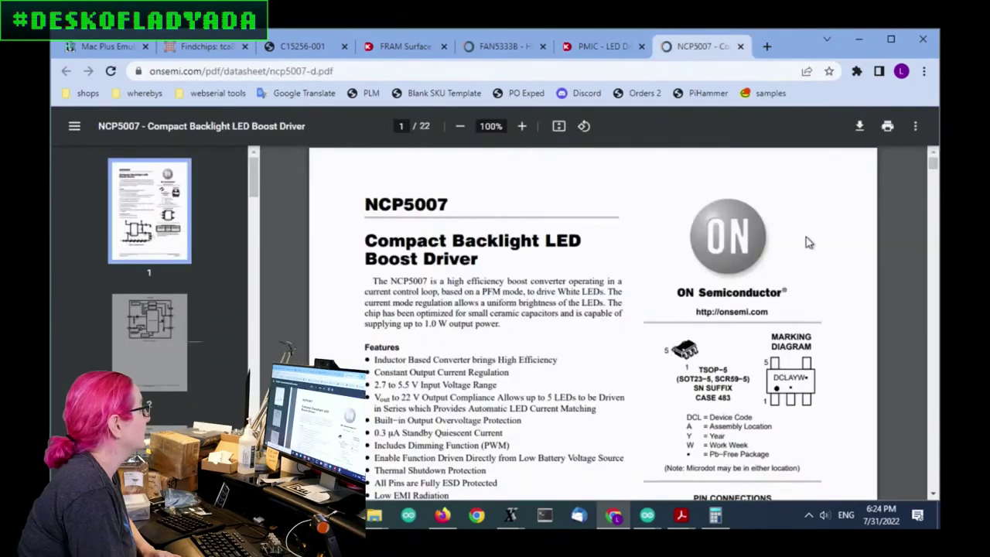
pyautogui.scroll(-2, 890, 202)
pyautogui.scroll(-10, 890, 200)
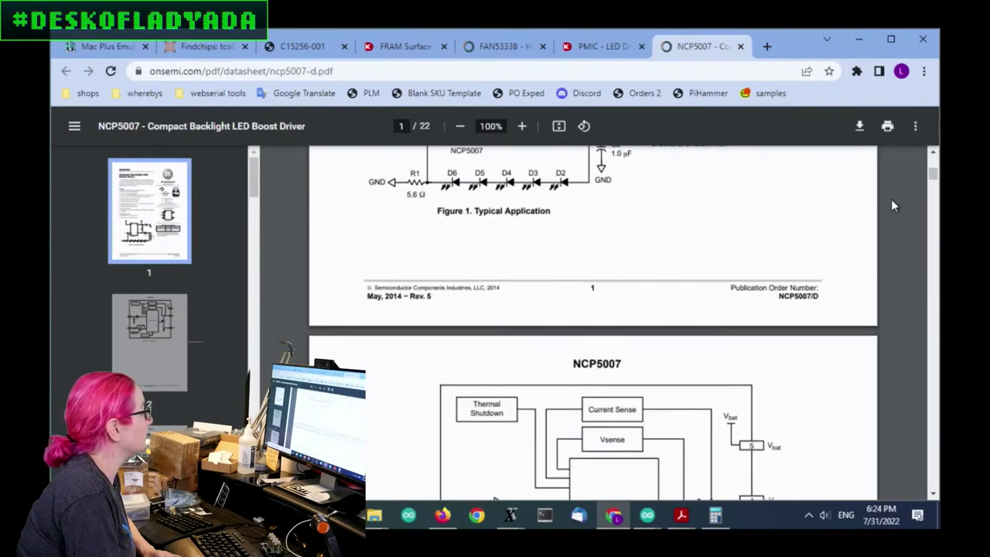
pyautogui.scroll(4, 890, 199)
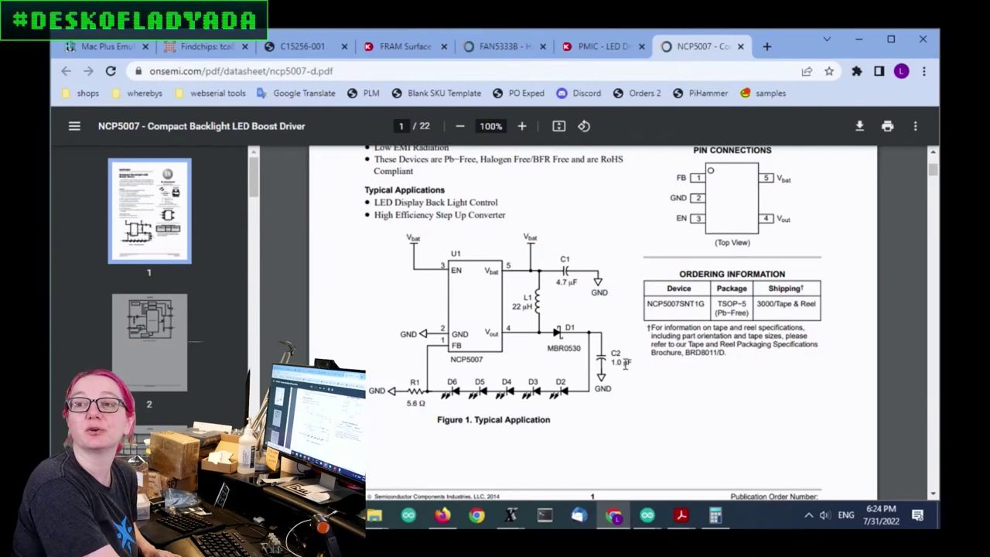
pyautogui.scroll(3, 820, 398)
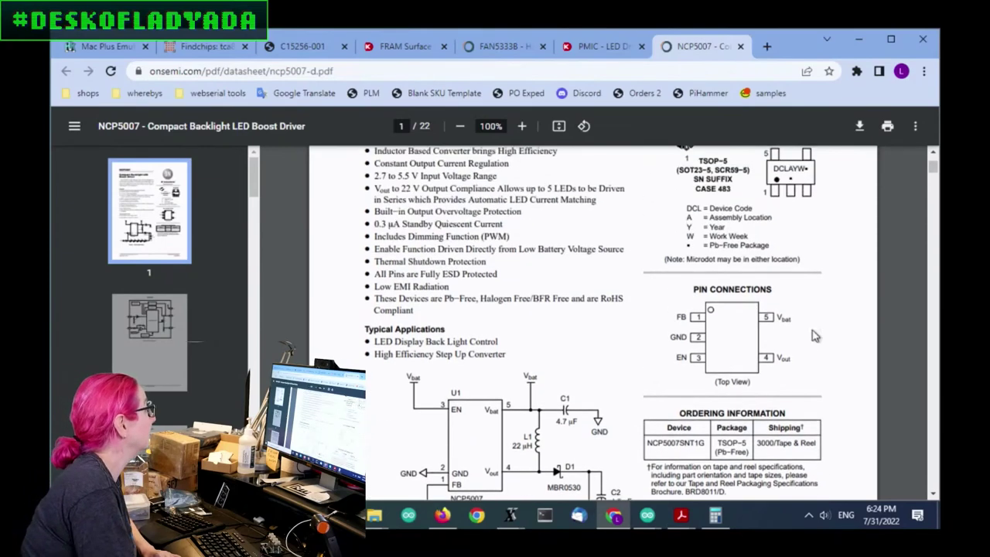
pyautogui.moveTo(377, 257); pyautogui.dragTo(506, 263)
pyautogui.click(607, 281)
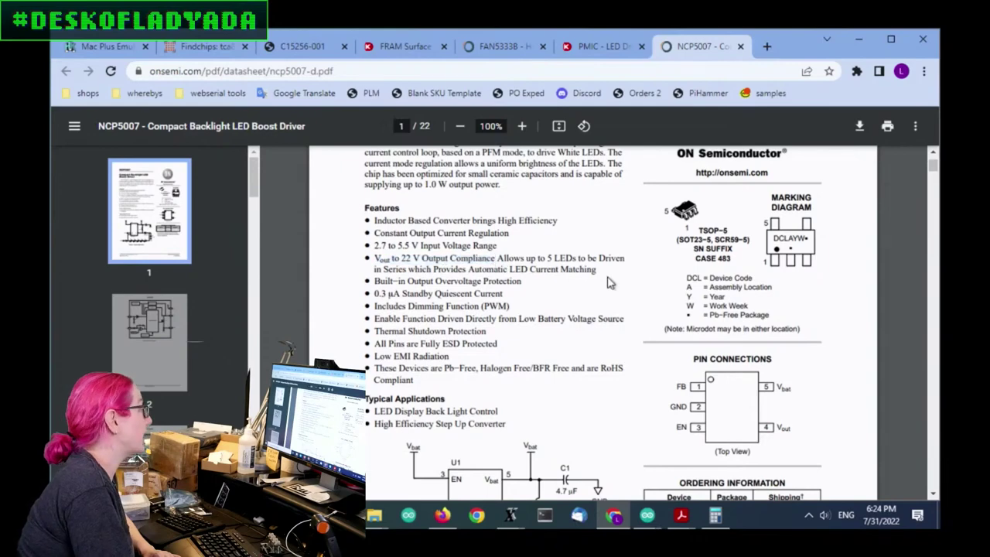
# Scroll through the NCP5007 features and highlight the 1.0 W output power rating.
pyautogui.scroll(1, 609, 283)
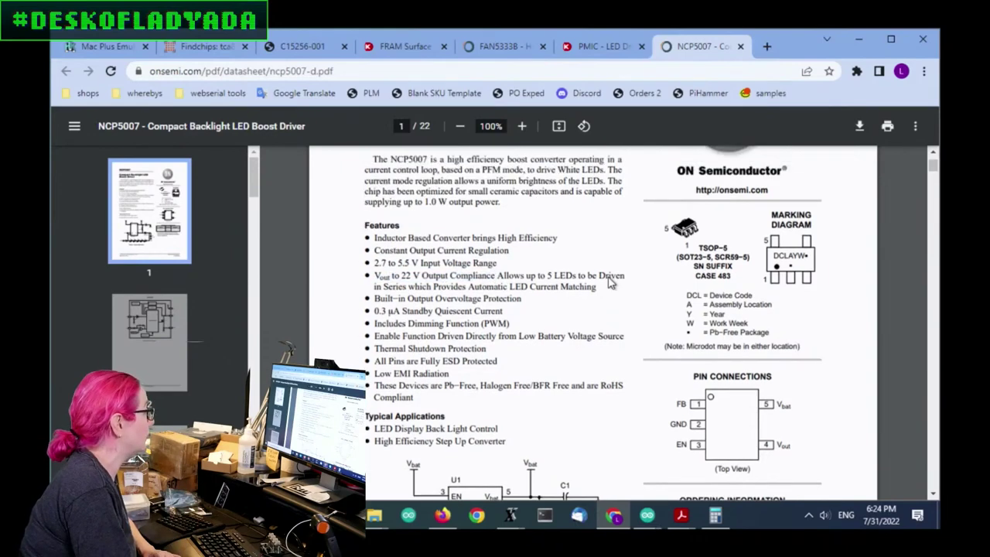
pyautogui.scroll(-15, 610, 283)
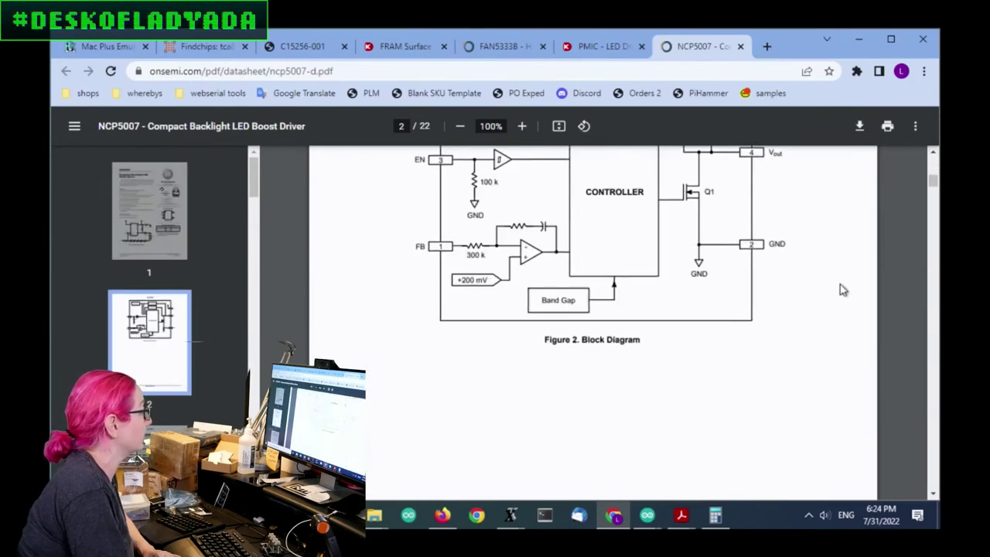
pyautogui.scroll(-7, 843, 290)
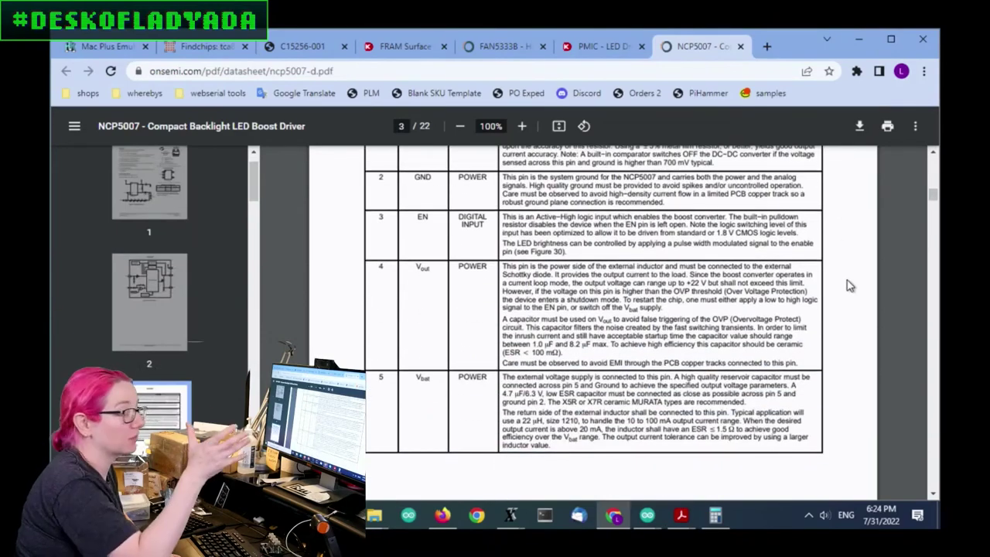
pyautogui.scroll(-3, 848, 284)
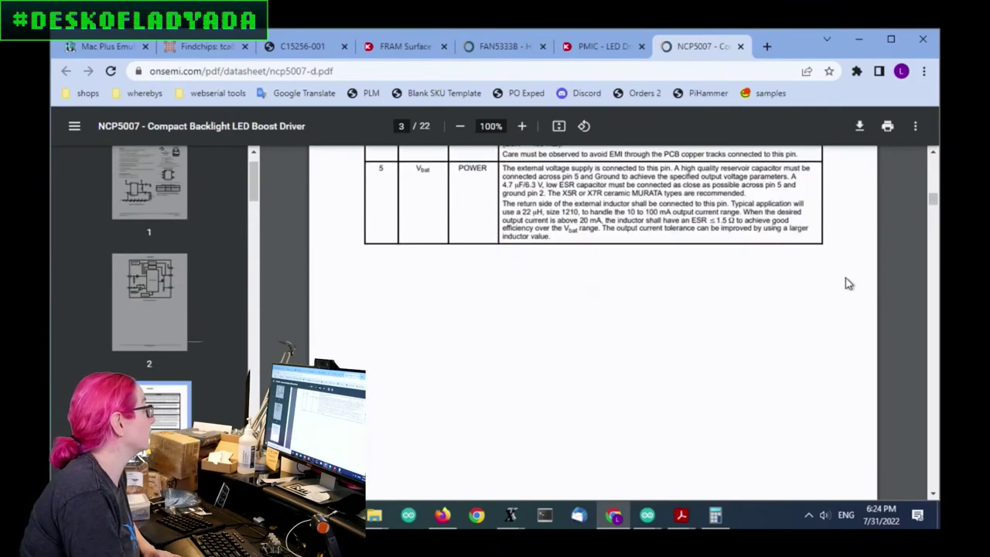
pyautogui.scroll(1, 848, 283)
pyautogui.scroll(20, 853, 286)
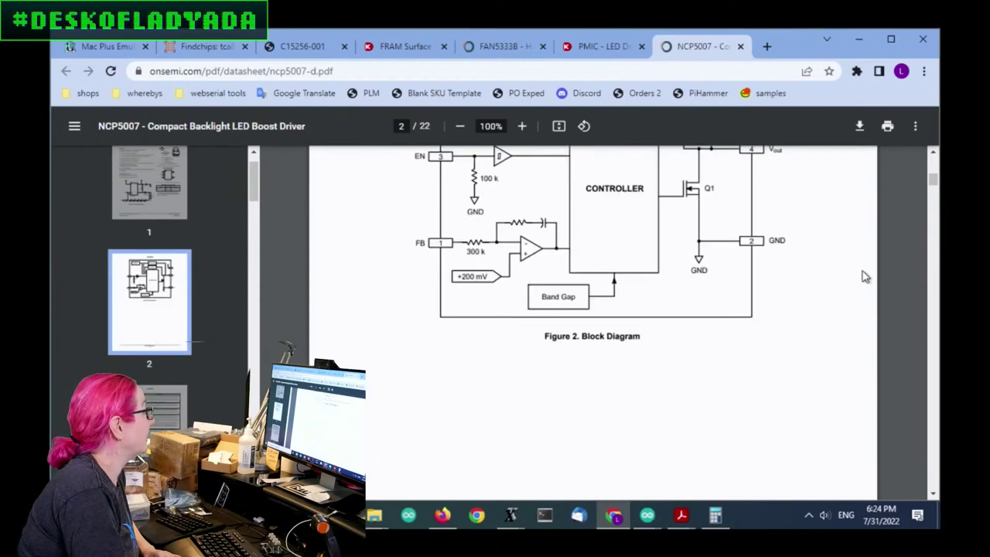
pyautogui.scroll(-3, 641, 263)
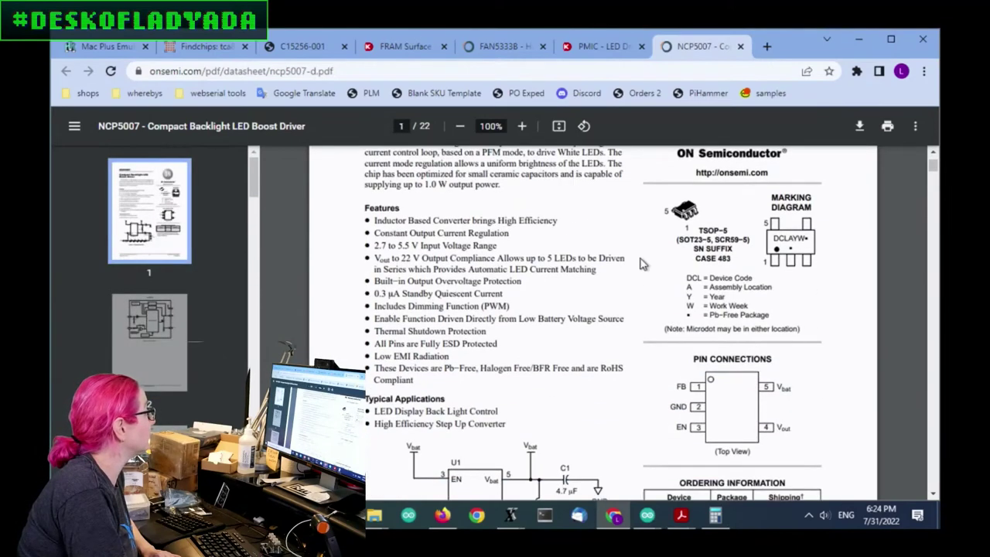
pyautogui.moveTo(416, 185); pyautogui.dragTo(504, 185)
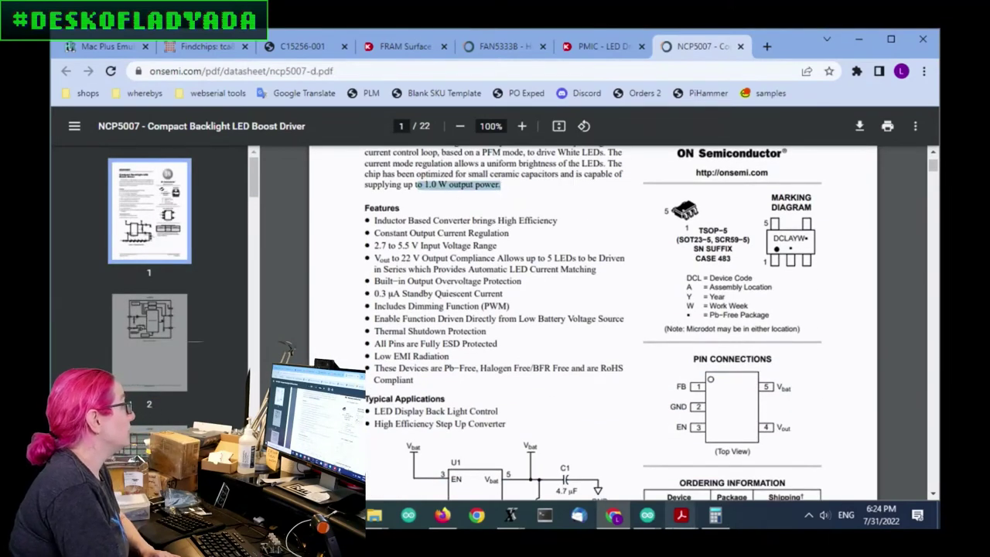
# Calculate 1 ÷ 22 (0.04545…) in Windows Calculator, then close it.
pyautogui.click(713, 516)
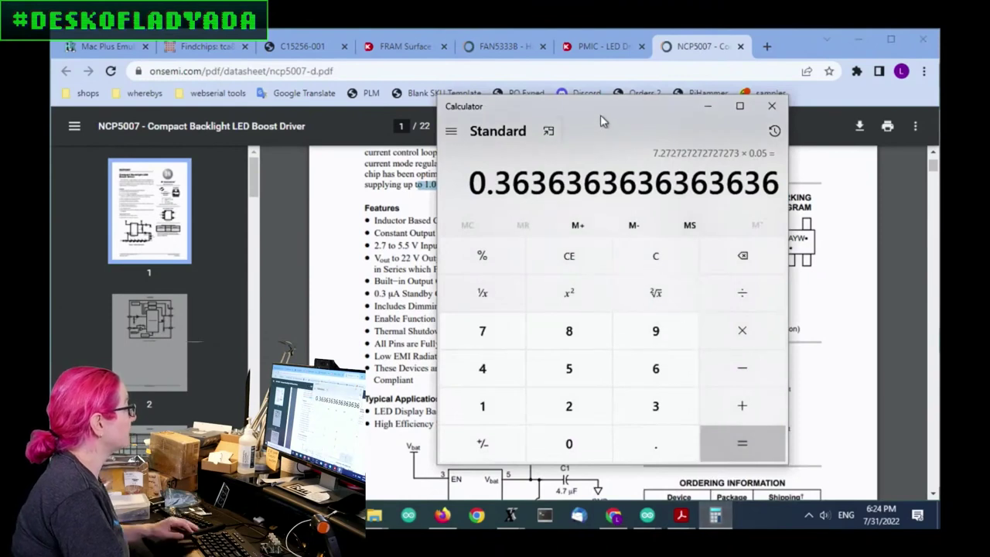
pyautogui.moveTo(600, 114); pyautogui.dragTo(637, 112)
pyautogui.write('1/22')
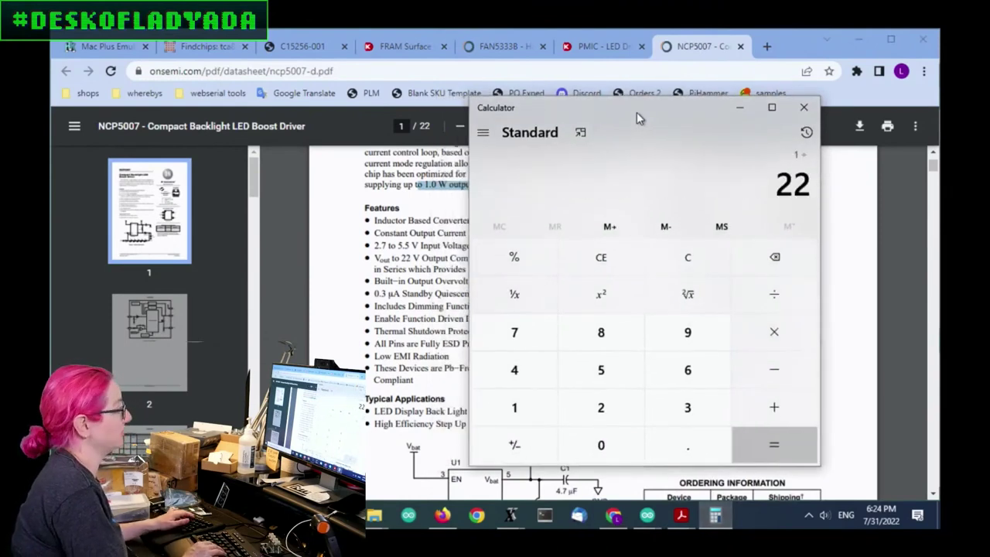
pyautogui.press('Return')
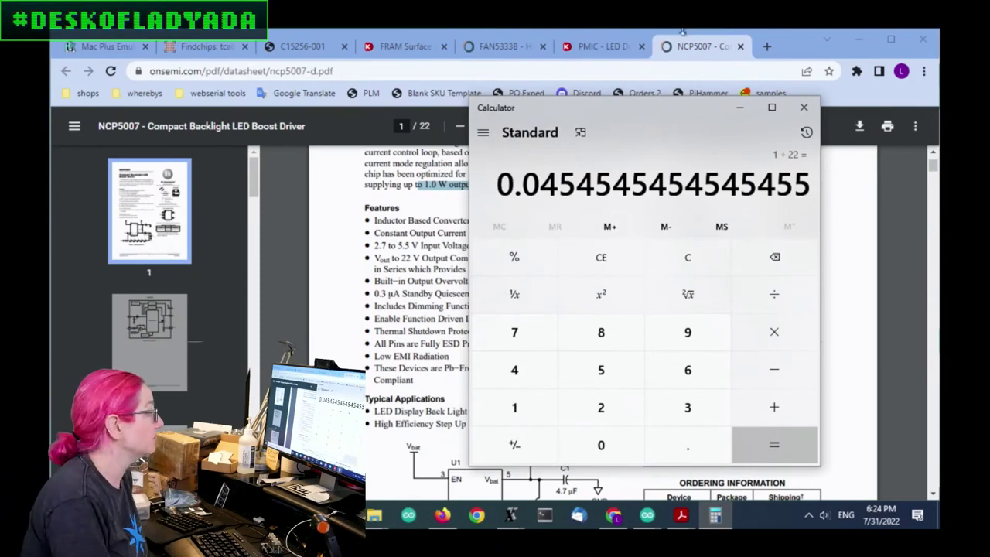
pyautogui.click(803, 107)
pyautogui.scroll(-3, 863, 293)
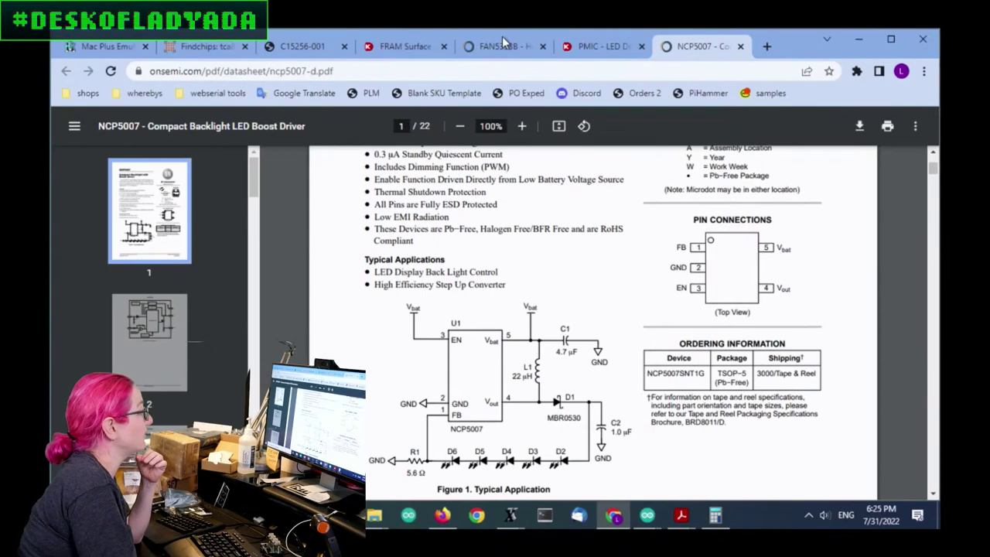
# Compare the FAN5333B pin table with the NCP5007 datasheet, then return to the Digi-Key LED driver results.
pyautogui.click(504, 45)
pyautogui.scroll(-6, 767, 356)
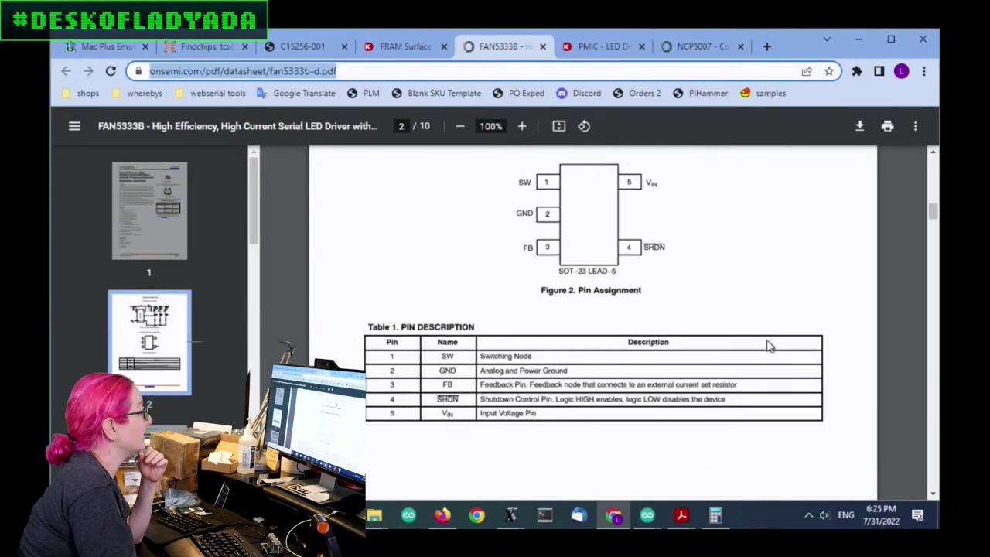
pyautogui.scroll(3, 638, 298)
pyautogui.scroll(-1, 566, 246)
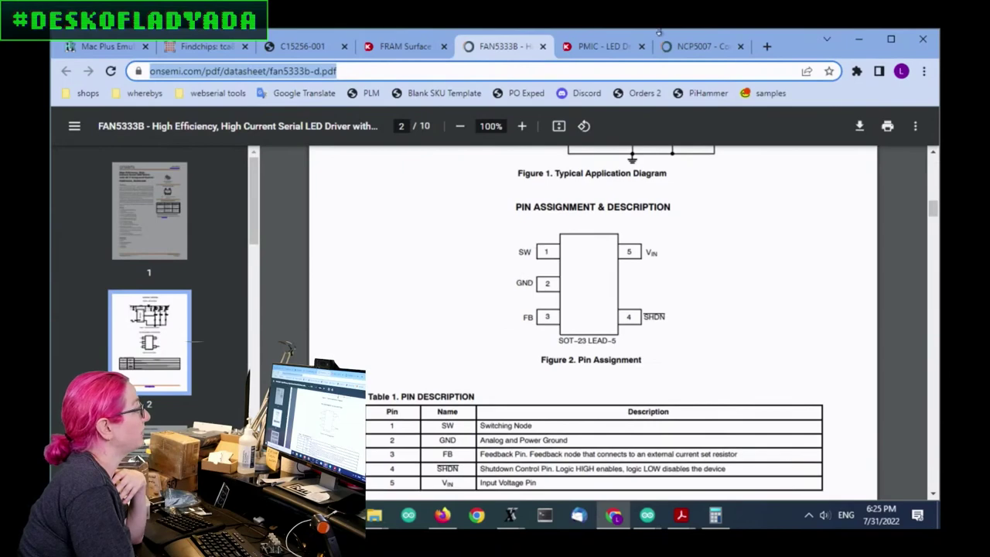
pyautogui.click(679, 46)
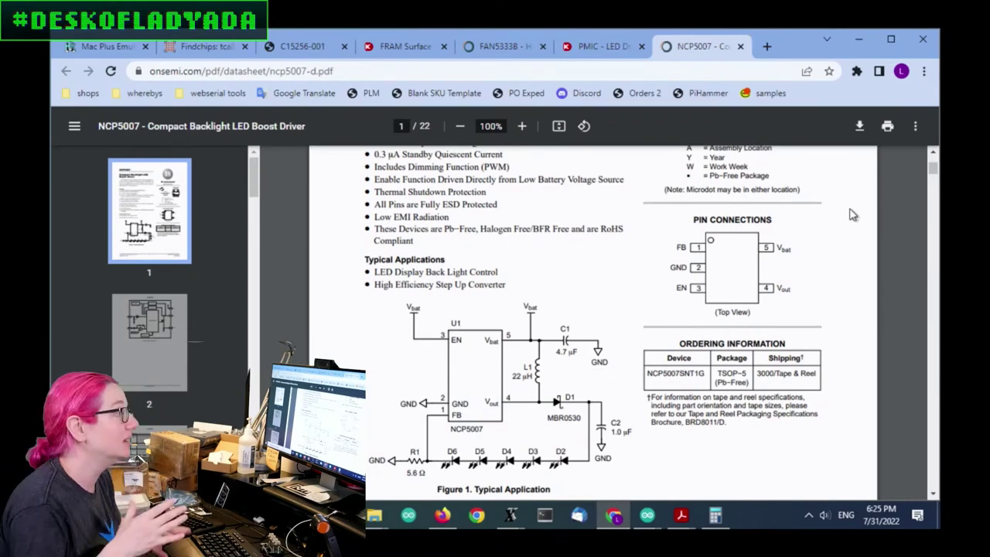
pyautogui.click(610, 47)
pyautogui.scroll(2, 136, 348)
# Open the CAT4139 datasheet and move the FAN5333B tab next to it.
pyautogui.moveTo(135, 348)
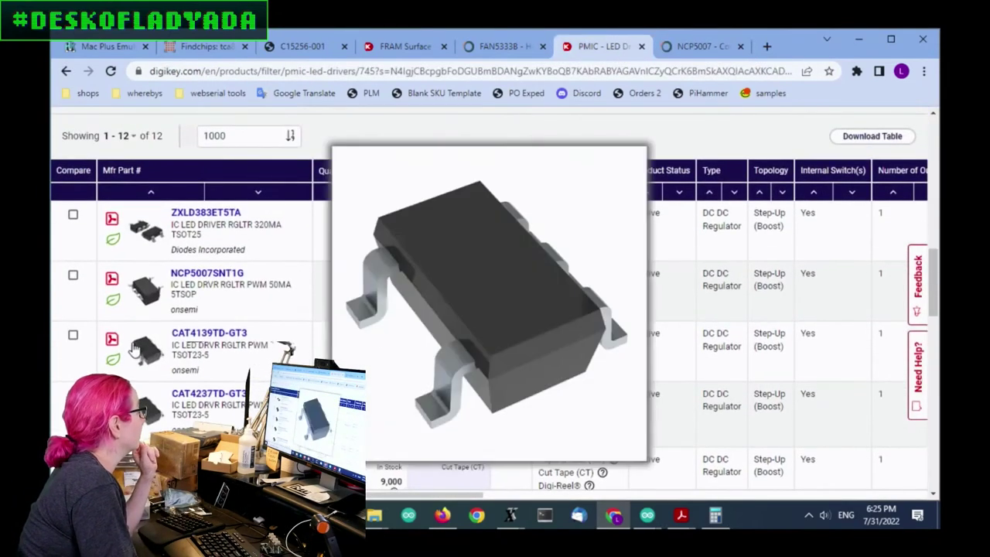
pyautogui.click(112, 340)
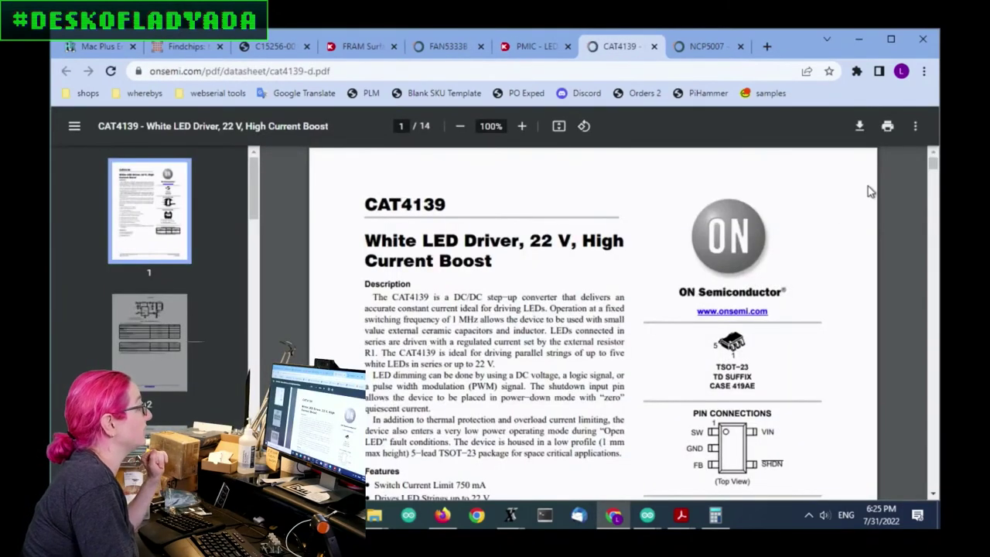
pyautogui.scroll(-1, 869, 192)
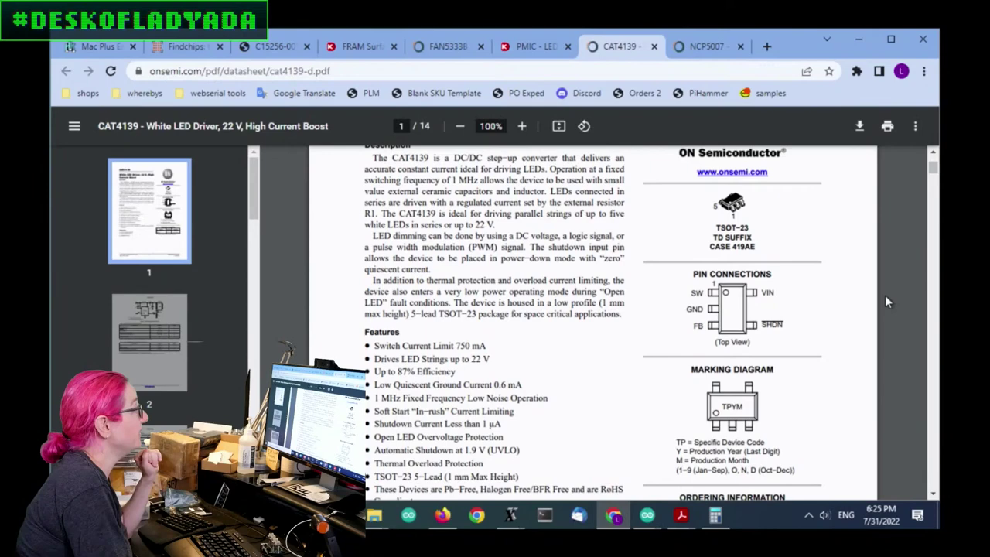
pyautogui.scroll(1, 883, 303)
pyautogui.scroll(1, 878, 326)
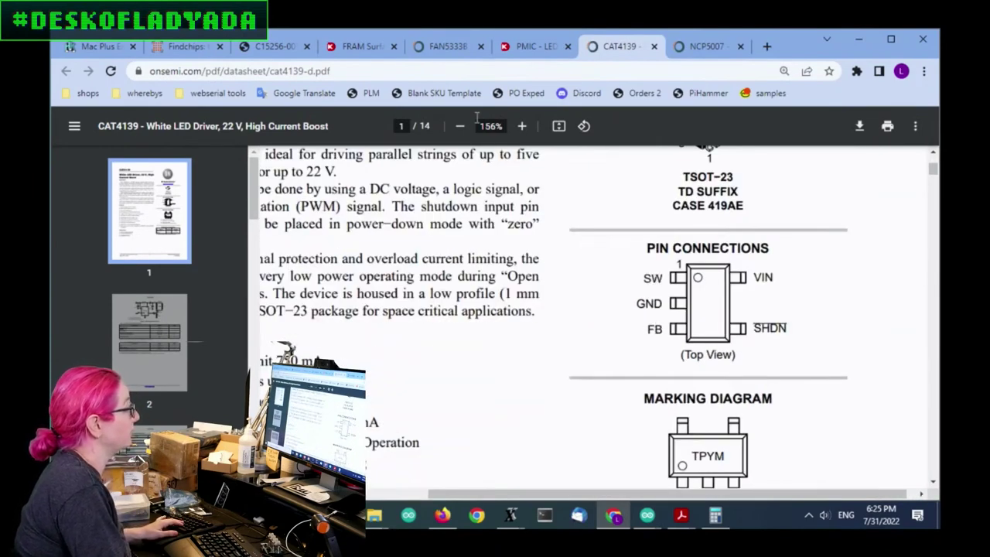
pyautogui.click(533, 47)
pyautogui.moveTo(454, 47); pyautogui.dragTo(541, 46)
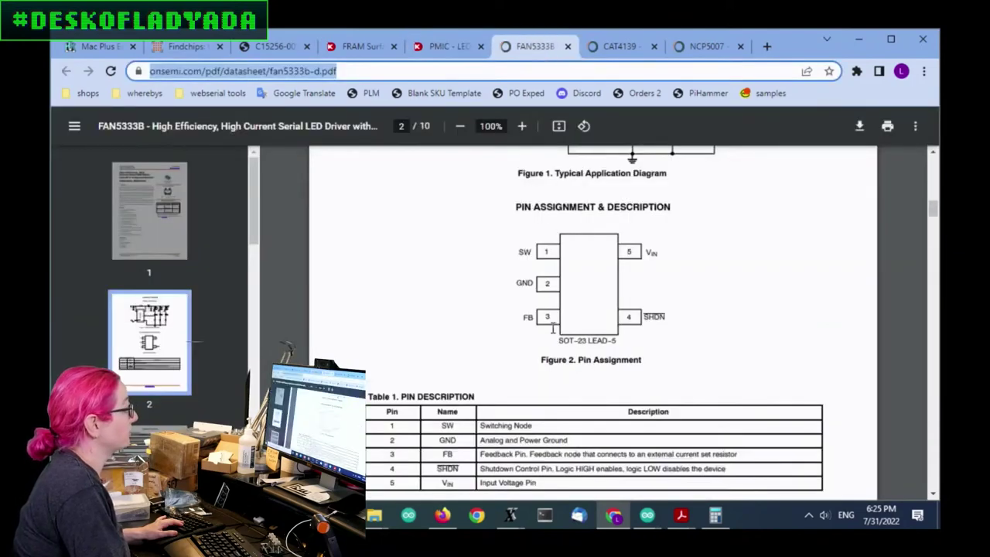
pyautogui.click(614, 48)
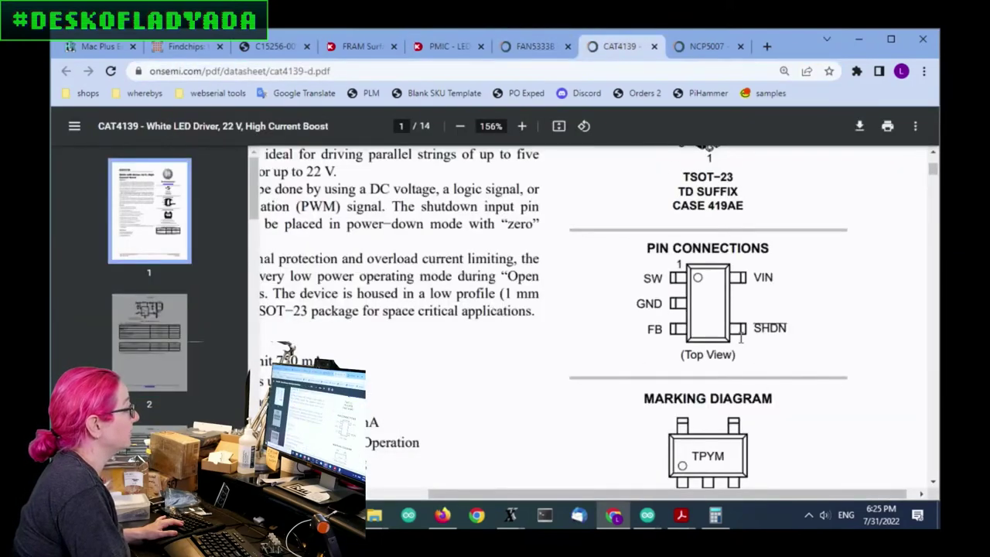
# Highlight the CAT4139 feature 'Drives LED Strings up to 22 V'.
pyautogui.scroll(-5, 871, 293)
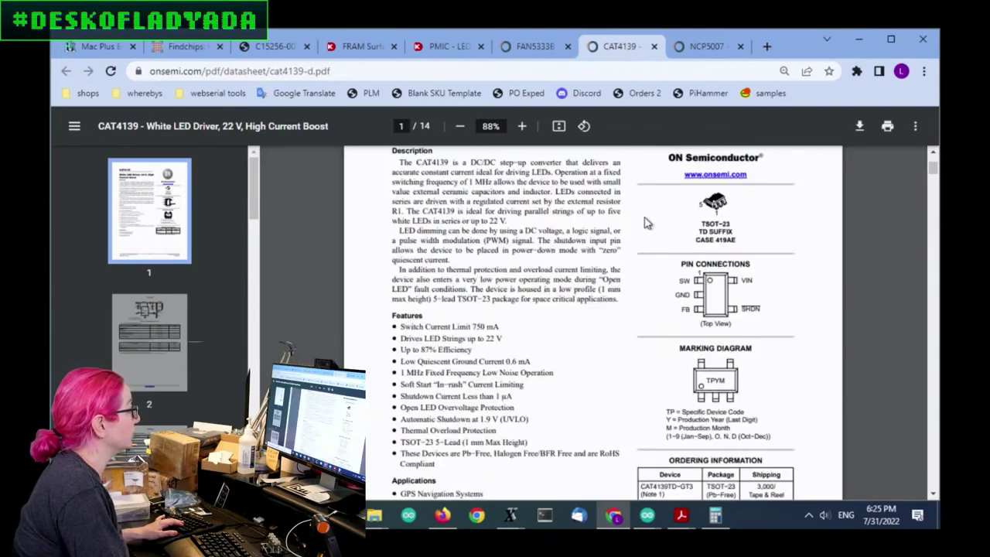
pyautogui.scroll(-2, 673, 289)
pyautogui.scroll(3, 671, 288)
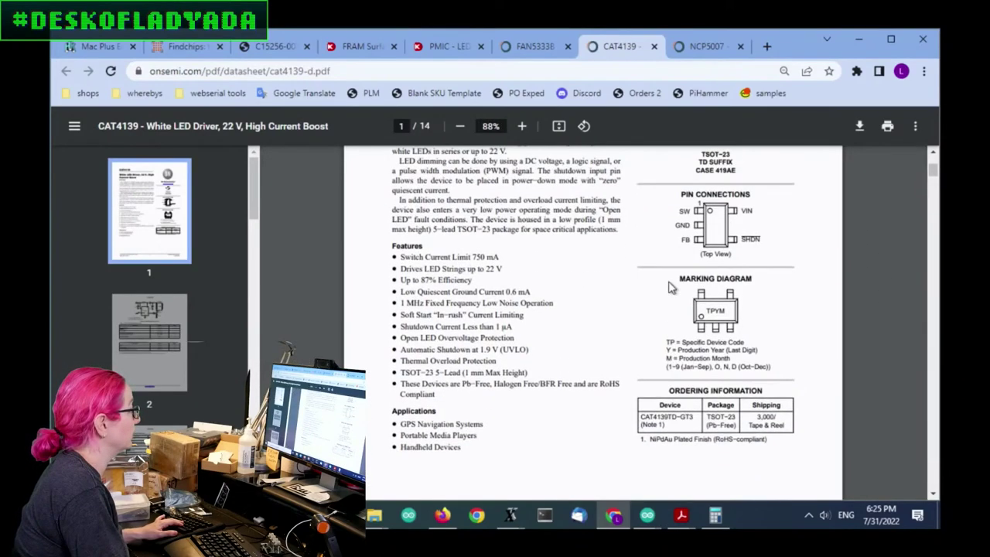
pyautogui.scroll(-1, 671, 288)
pyautogui.scroll(1, 523, 282)
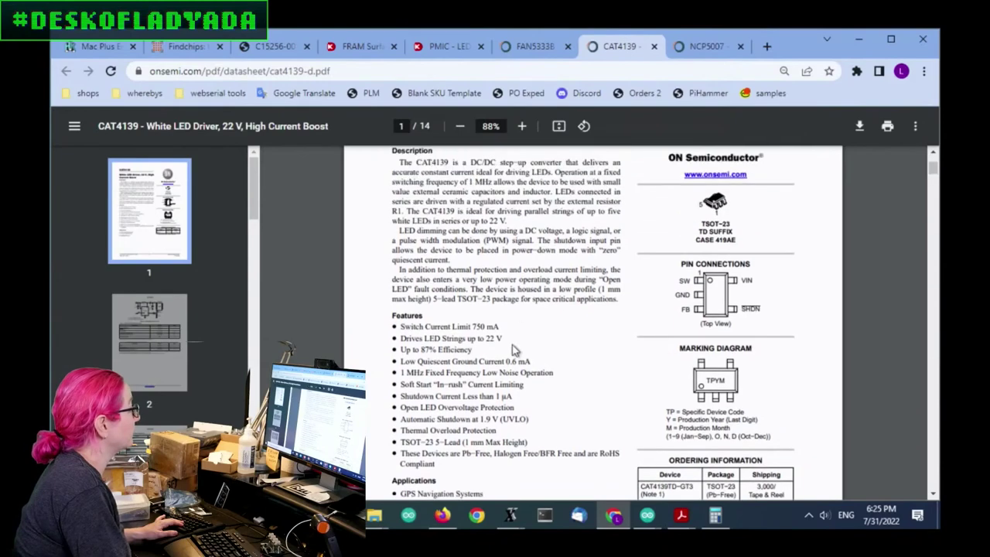
pyautogui.moveTo(505, 339); pyautogui.dragTo(400, 334)
# Review the CAT4139 pages and return to page 1's 750 mA switch current limit.
pyautogui.scroll(-7, 707, 303)
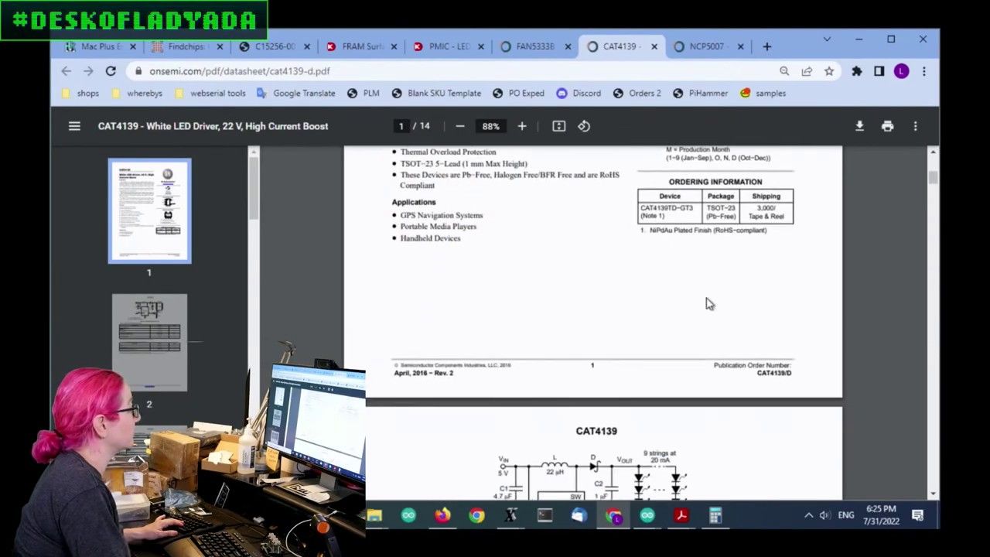
pyautogui.scroll(-1, 724, 296)
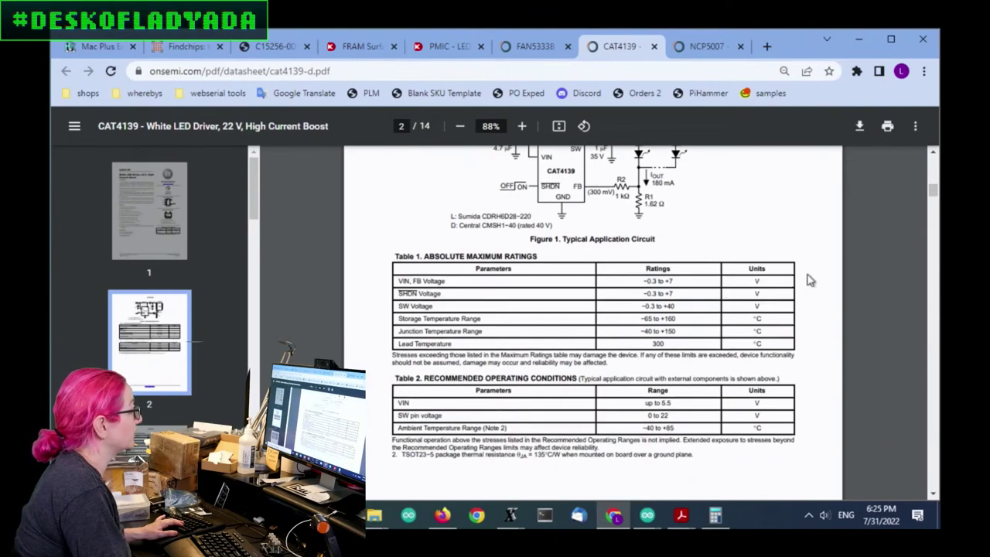
pyautogui.scroll(-1, 808, 279)
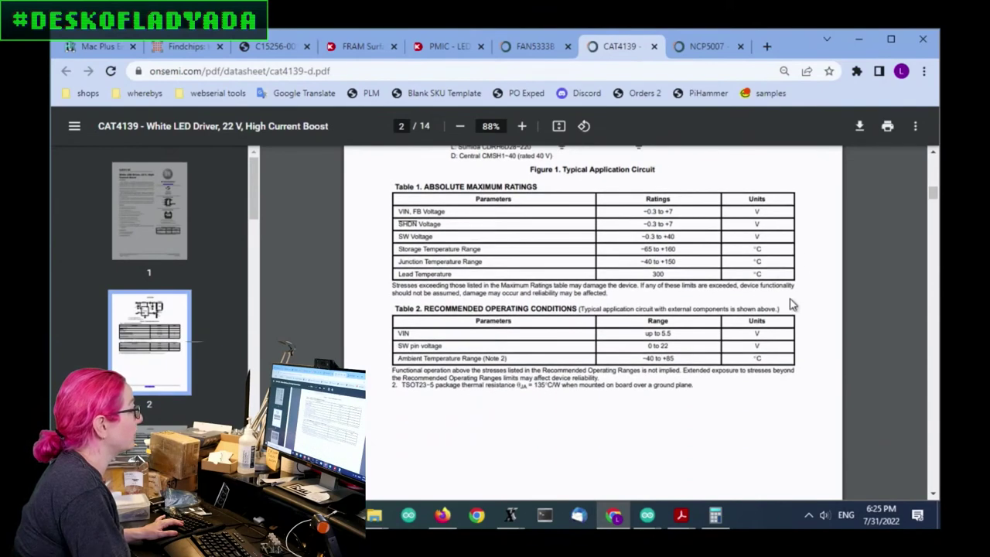
pyautogui.scroll(-5, 791, 304)
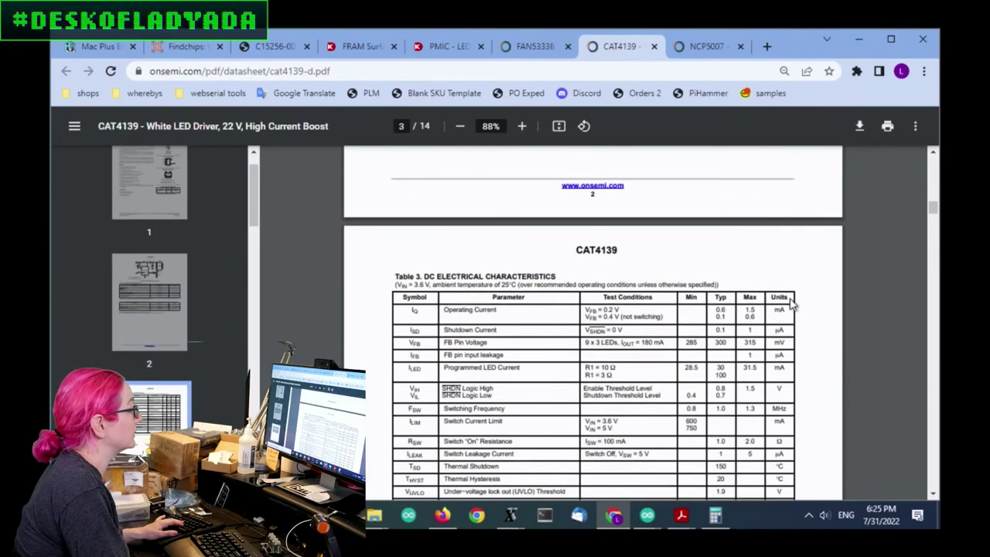
pyautogui.scroll(-5, 819, 302)
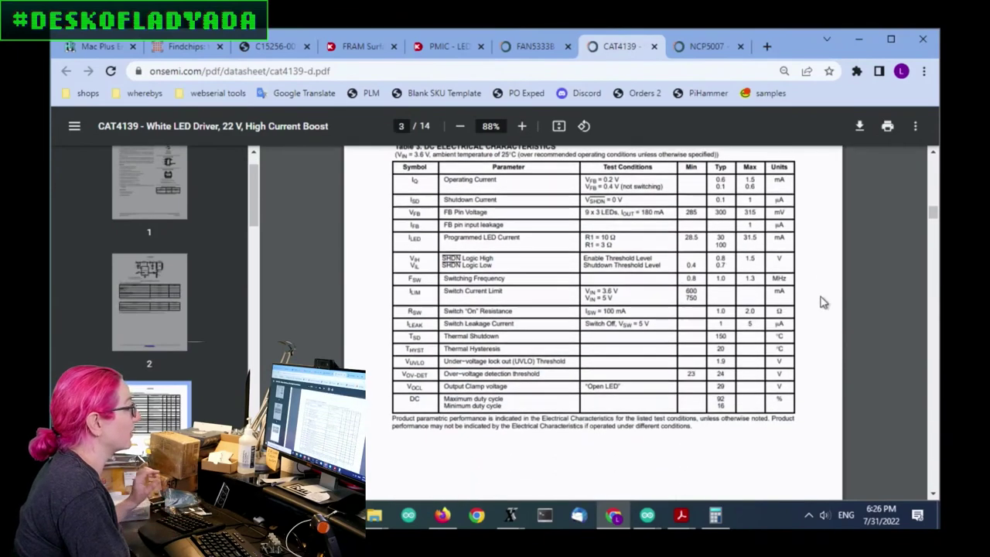
pyautogui.scroll(2, 815, 285)
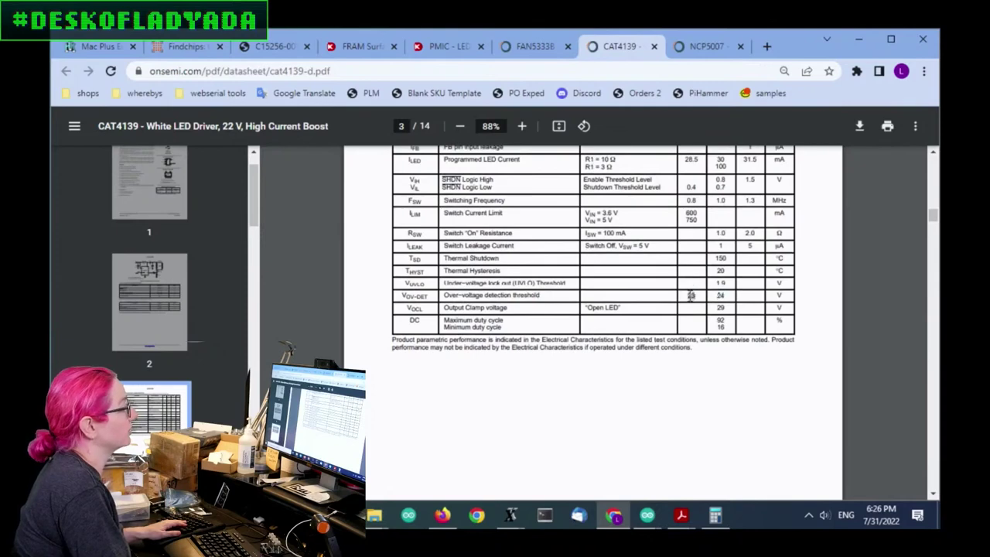
pyautogui.scroll(1, 796, 316)
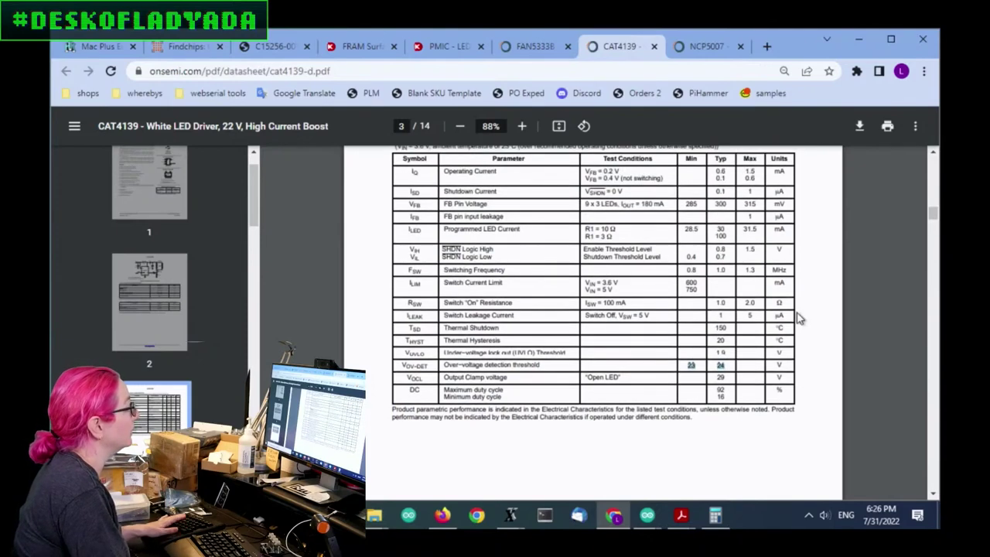
pyautogui.scroll(-2, 804, 317)
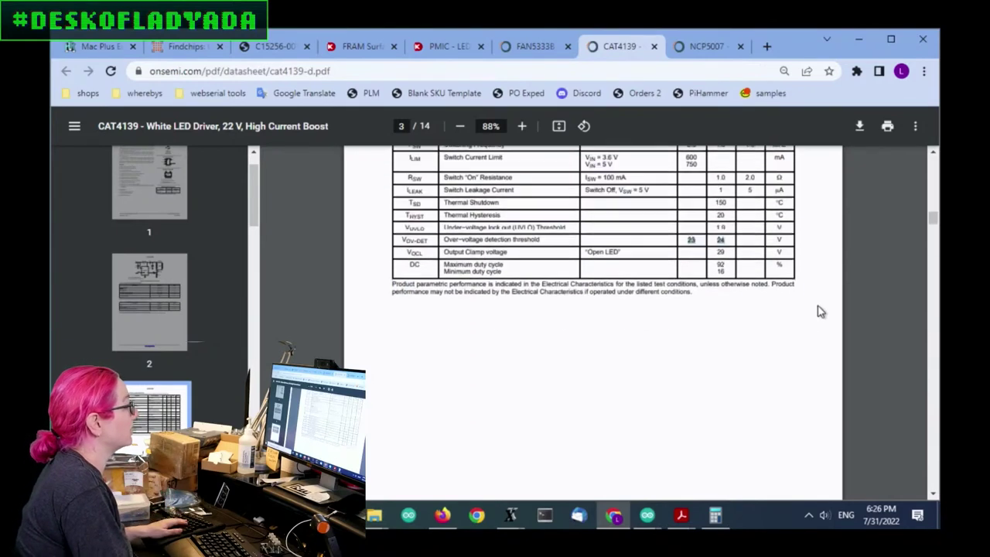
pyautogui.scroll(10, 901, 255)
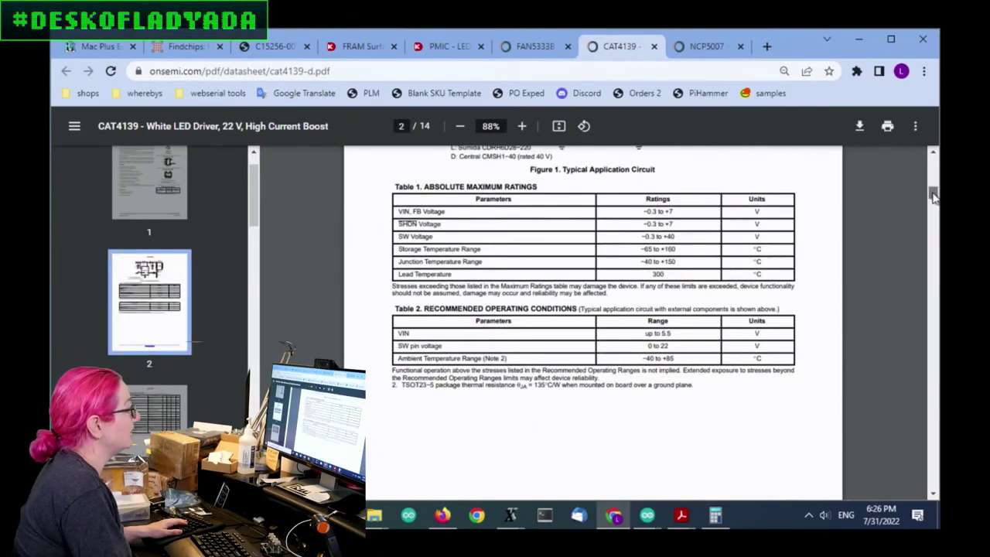
pyautogui.scroll(4, 933, 188)
pyautogui.scroll(10, 934, 189)
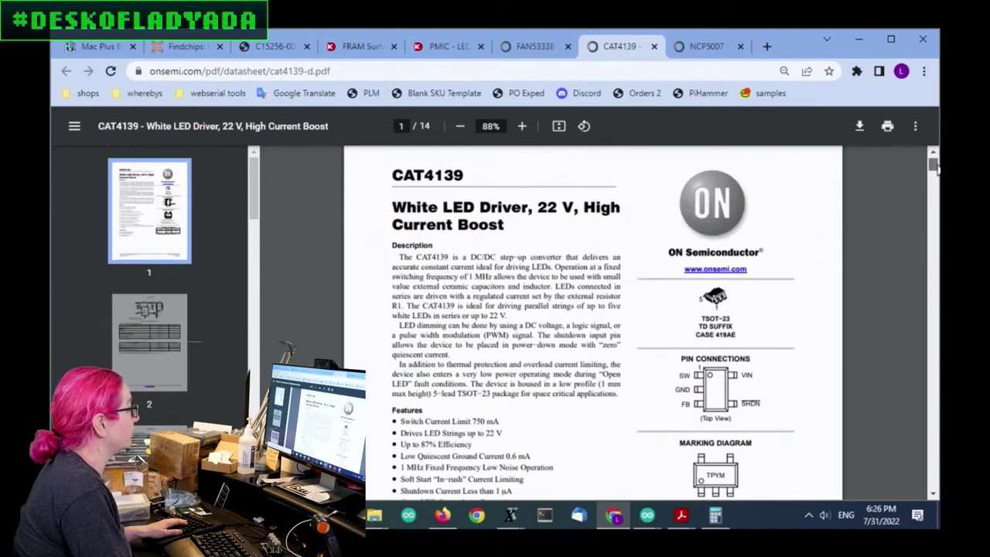
pyautogui.scroll(-2, 928, 185)
pyautogui.moveTo(471, 324); pyautogui.dragTo(493, 322)
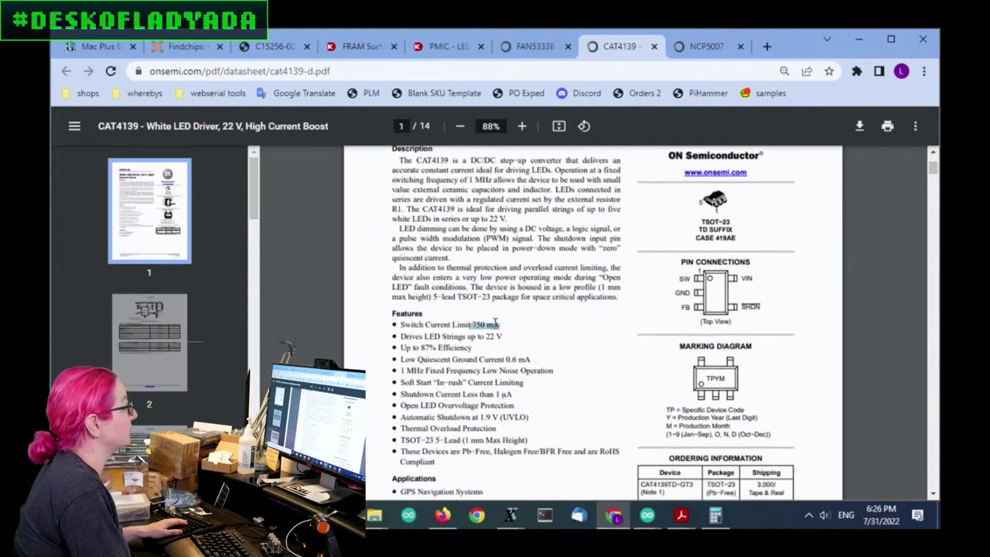
pyautogui.click(574, 341)
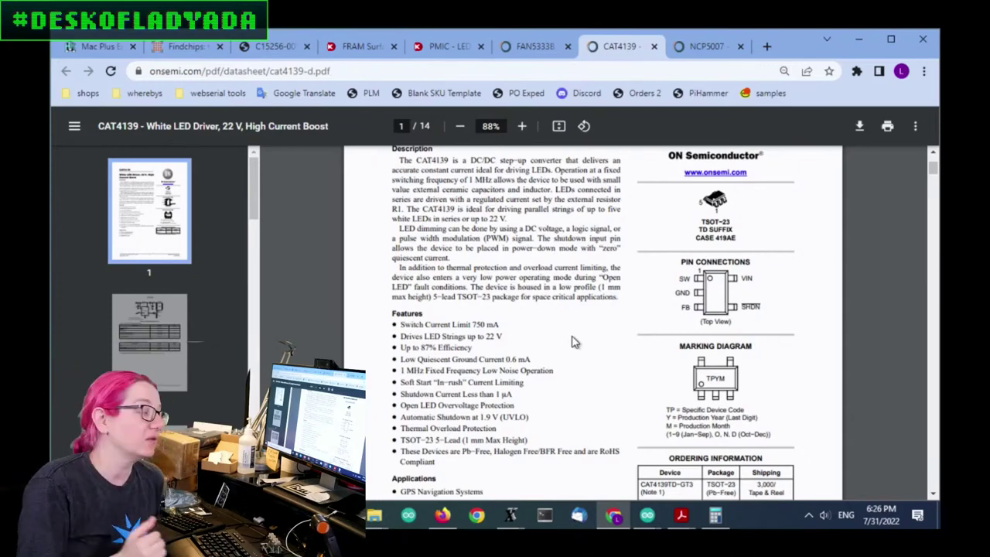
# Calculate 22 ÷ 3.3 and 750 ÷ 7 (≈107.14) in Calculator, then close it.
pyautogui.click(716, 516)
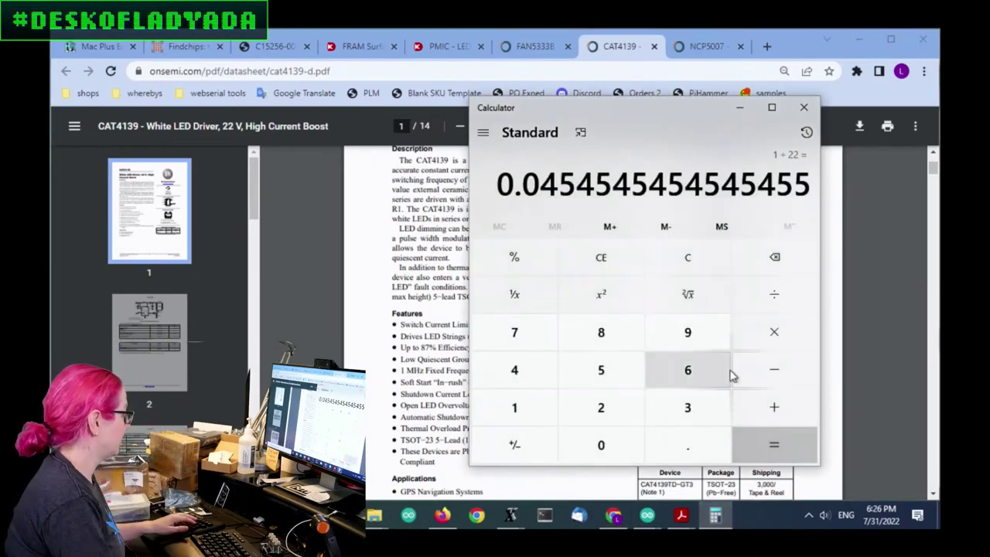
pyautogui.write('22/3.3')
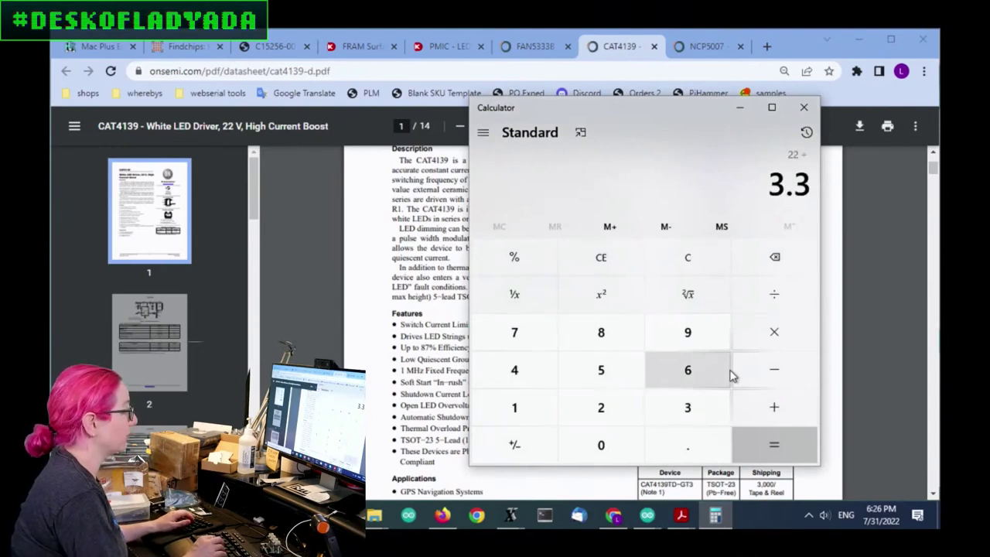
pyautogui.press('Return')
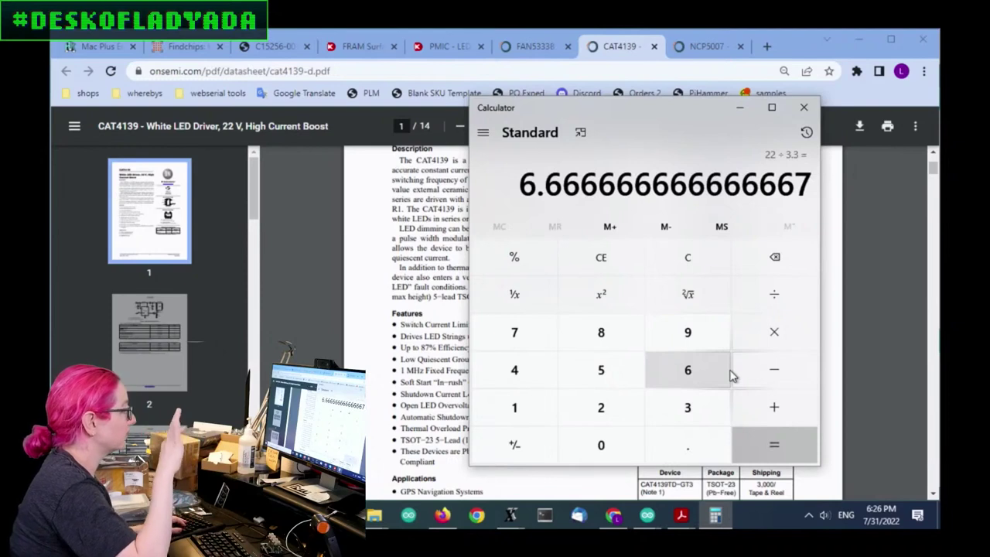
pyautogui.write('7')
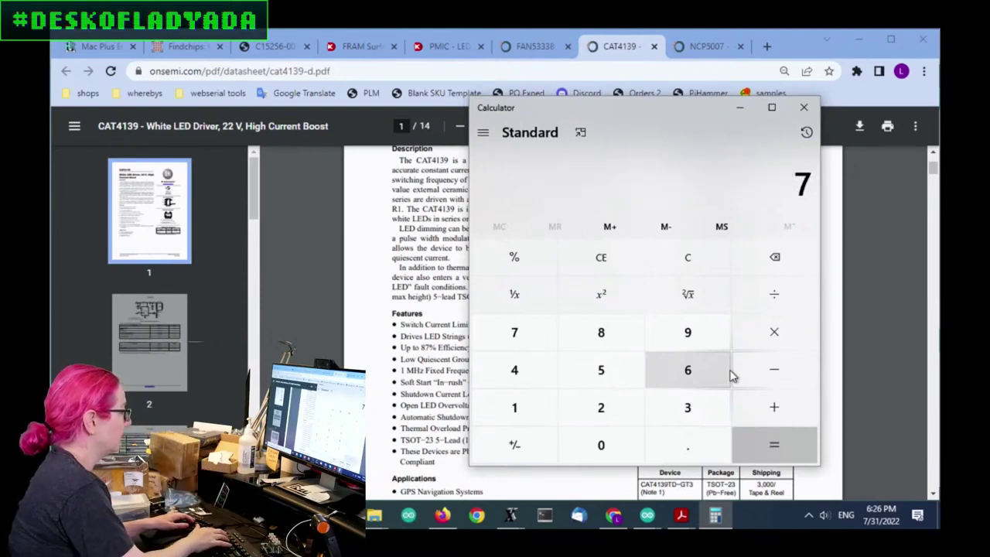
pyautogui.write('50/7')
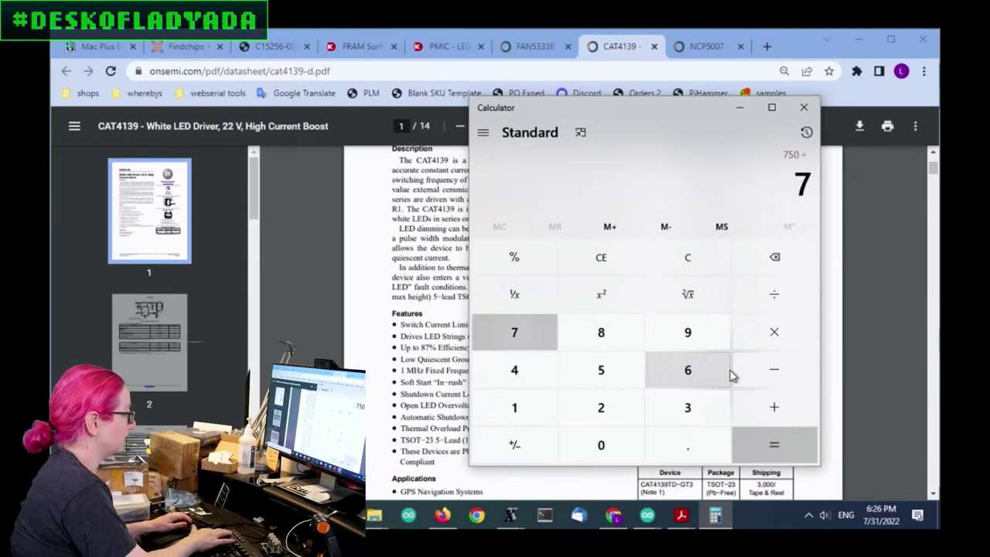
pyautogui.press('Return')
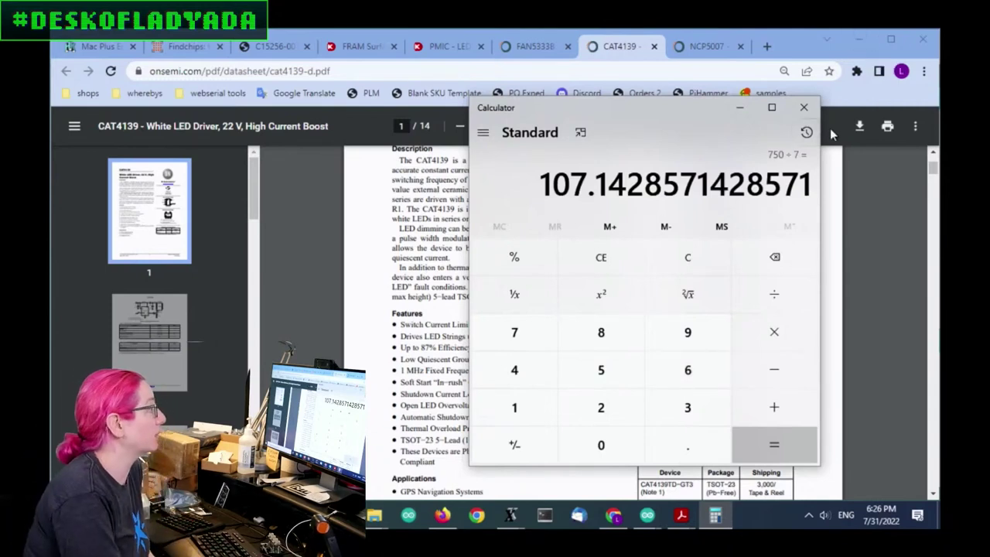
pyautogui.click(804, 108)
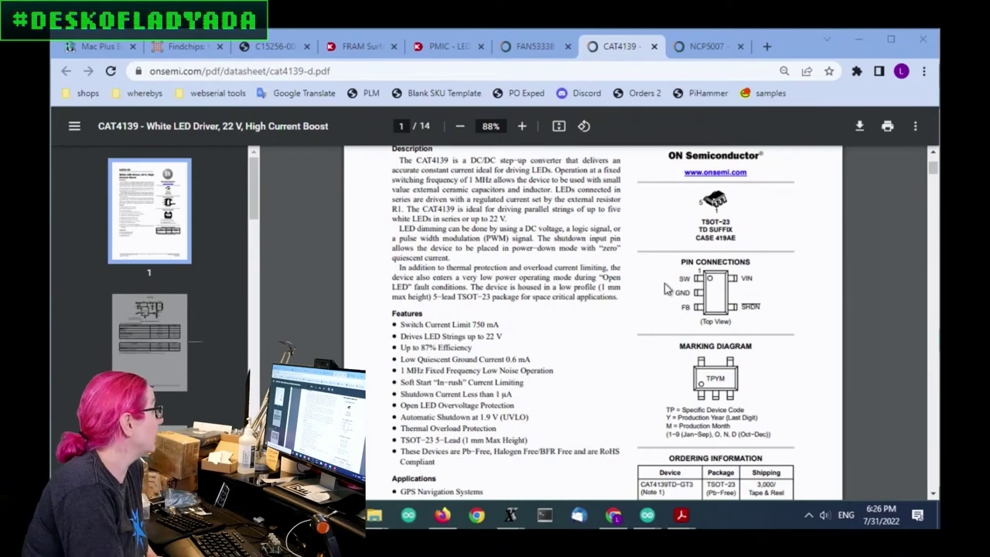
# Scroll the CAT4139 datasheet from the page 7 block diagram to page 8's 0.3 V feedback description.
pyautogui.scroll(-3, 604, 269)
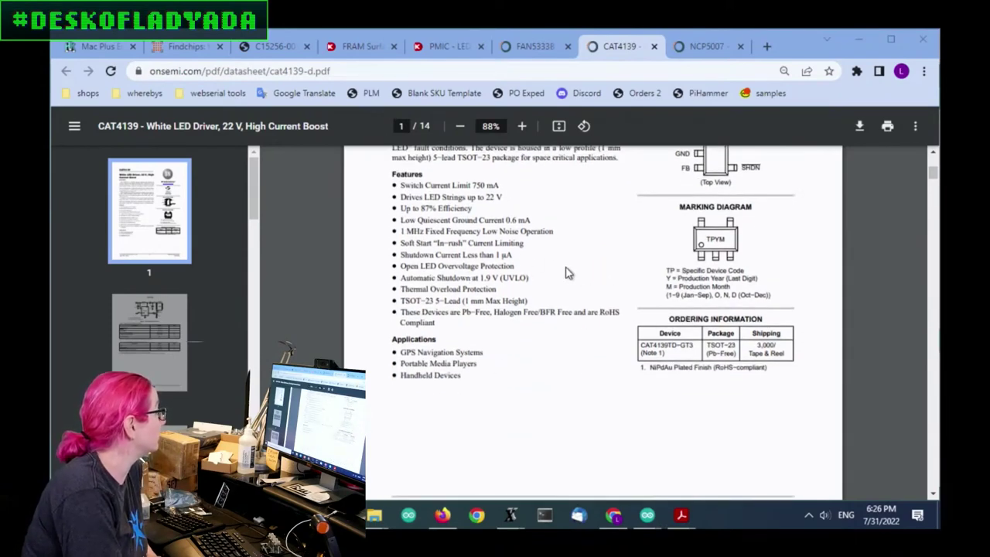
pyautogui.scroll(-10, 572, 270)
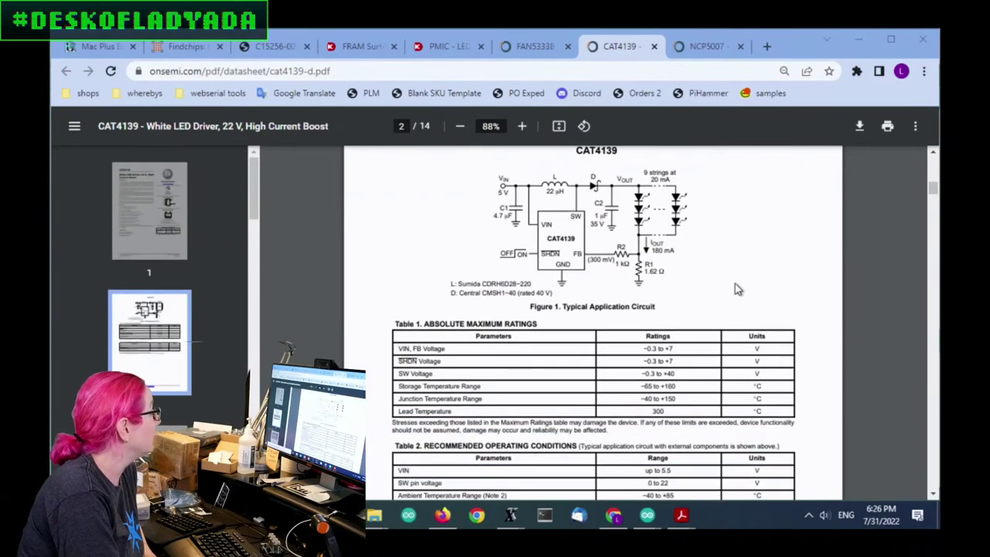
pyautogui.scroll(-15, 796, 292)
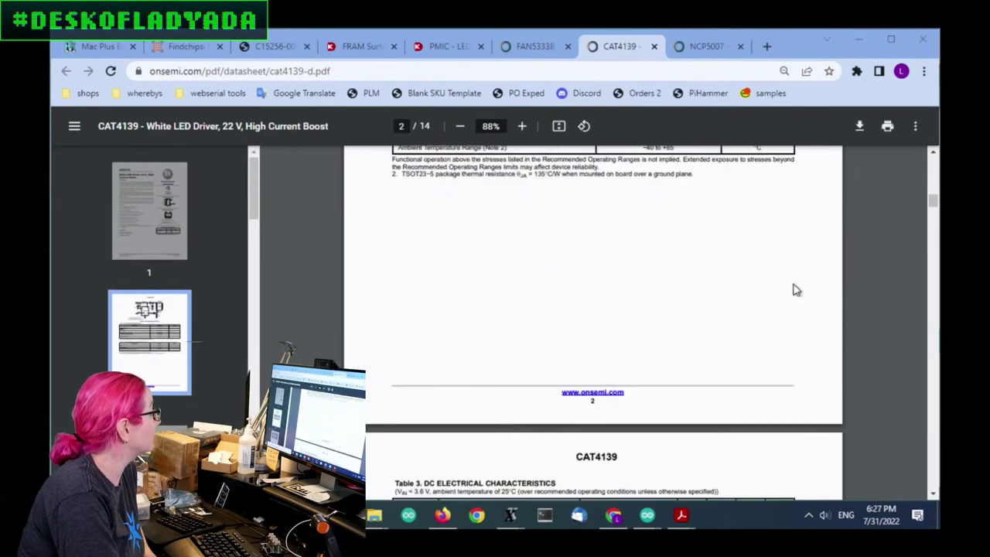
pyautogui.scroll(-15, 796, 293)
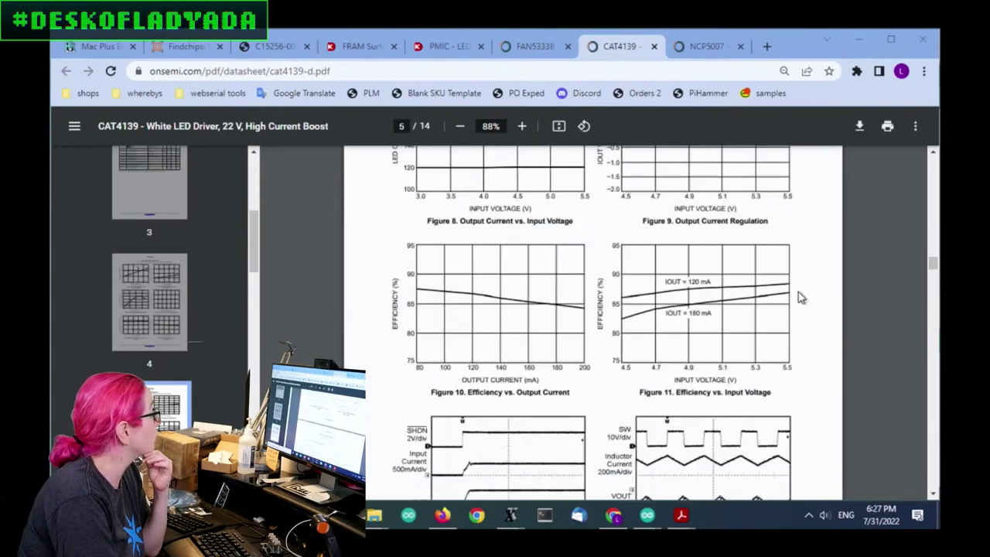
pyautogui.scroll(-3, 807, 301)
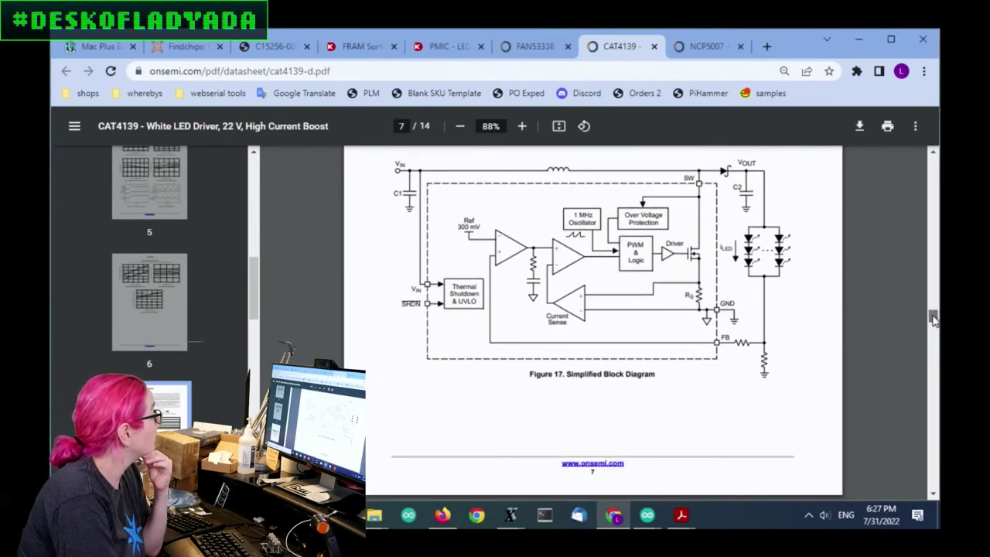
pyautogui.scroll(-4, 931, 323)
pyautogui.scroll(5, 932, 323)
pyautogui.scroll(-3, 931, 317)
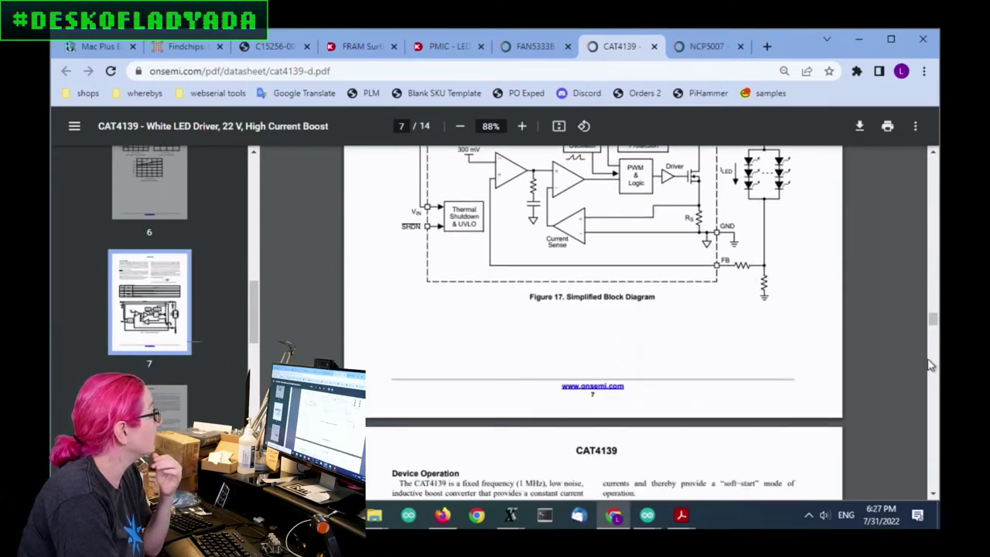
pyautogui.scroll(-4, 933, 331)
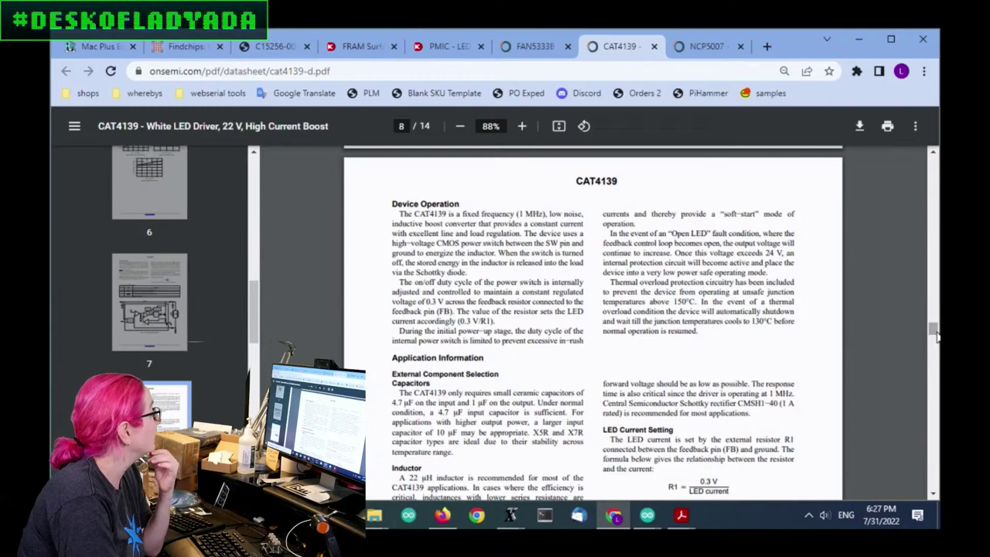
pyautogui.keyDown('ctrl'); pyautogui.scroll(2, 485, 304); pyautogui.keyUp('ctrl')
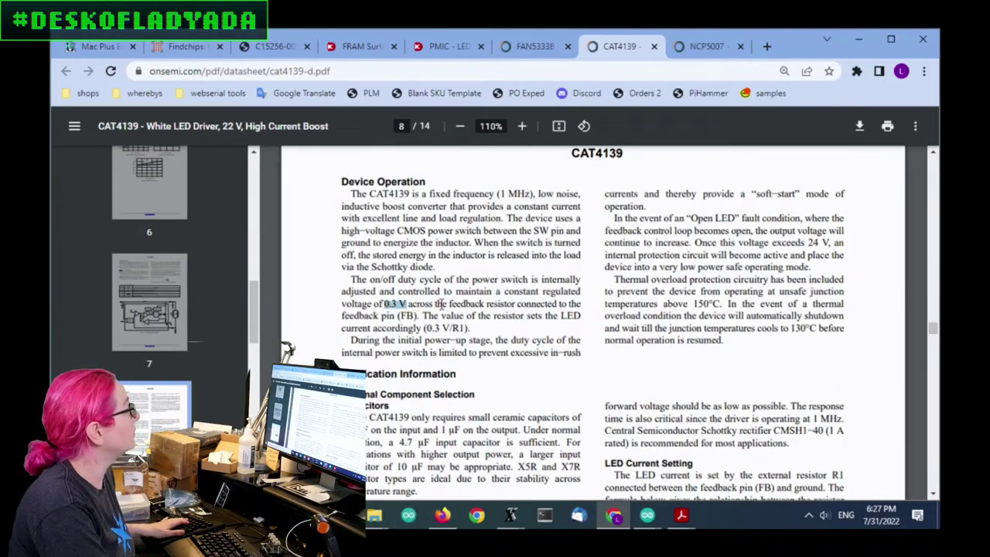
# Highlight the 315 mV feedback voltage line in the FAN5333B datasheet.
pyautogui.click(534, 45)
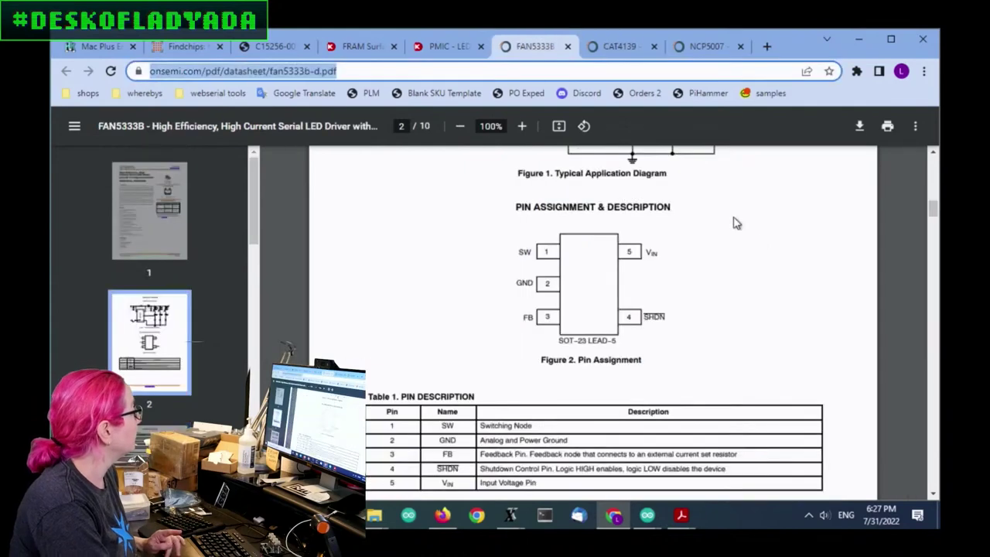
pyautogui.moveTo(934, 219); pyautogui.dragTo(935, 179)
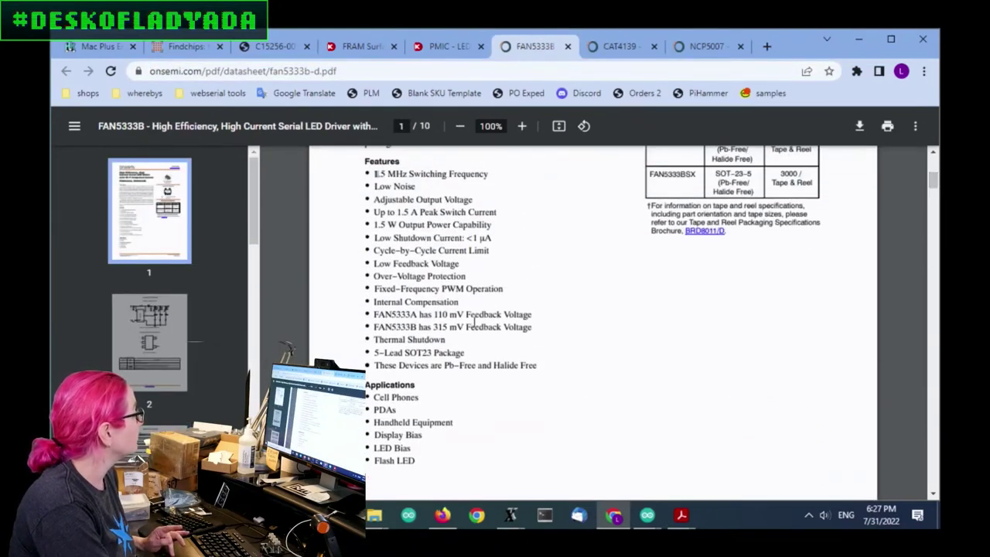
pyautogui.moveTo(531, 326); pyautogui.dragTo(375, 327)
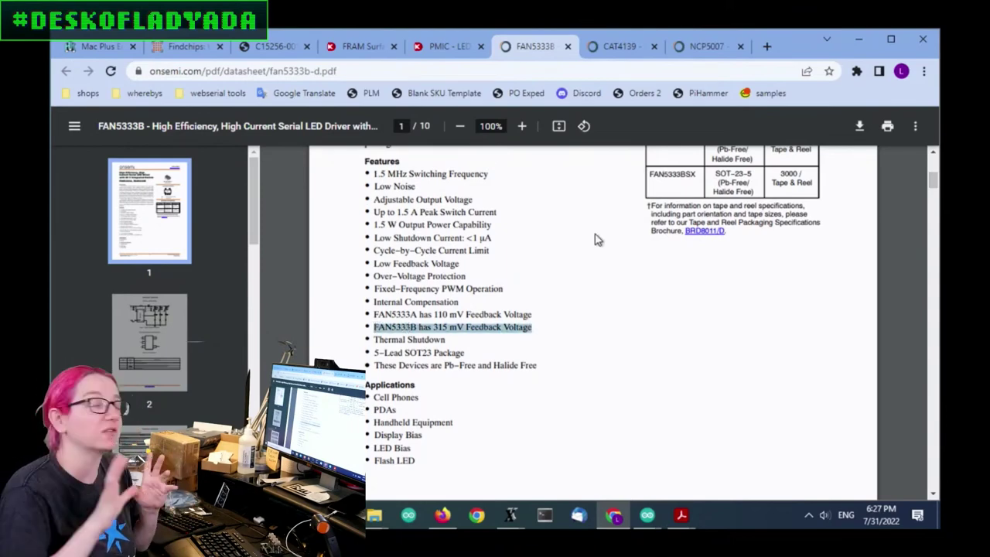
# Highlight CAT4139's 100 Hz–2 kHz PWM frequency range, then scroll back to page 1.
pyautogui.click(628, 47)
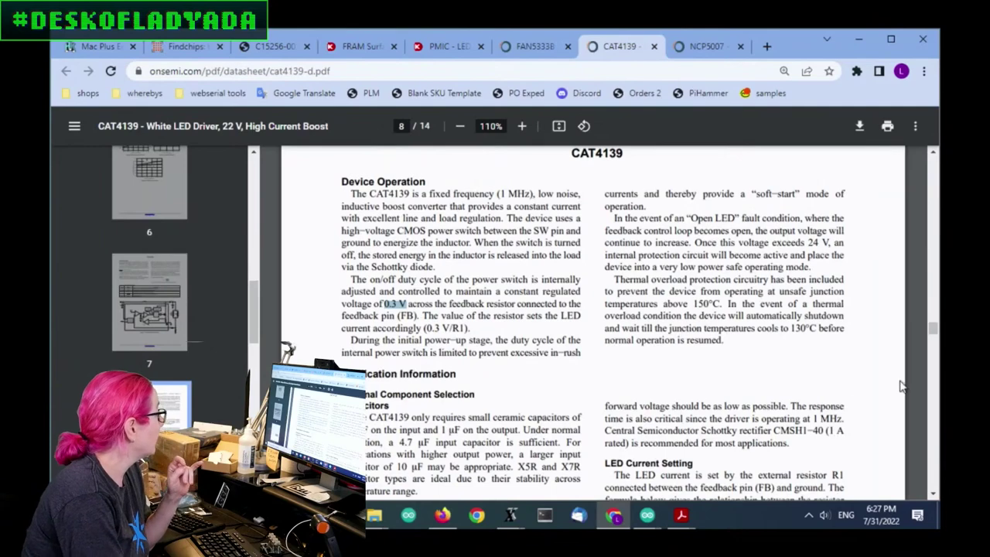
pyautogui.moveTo(934, 339); pyautogui.dragTo(933, 378)
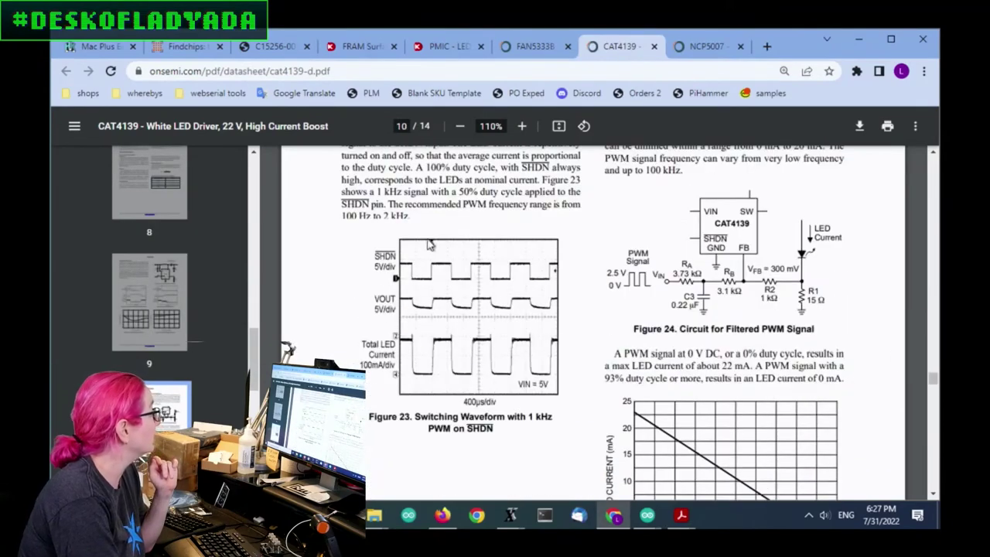
pyautogui.scroll(2, 507, 240)
pyautogui.scroll(-2, 464, 232)
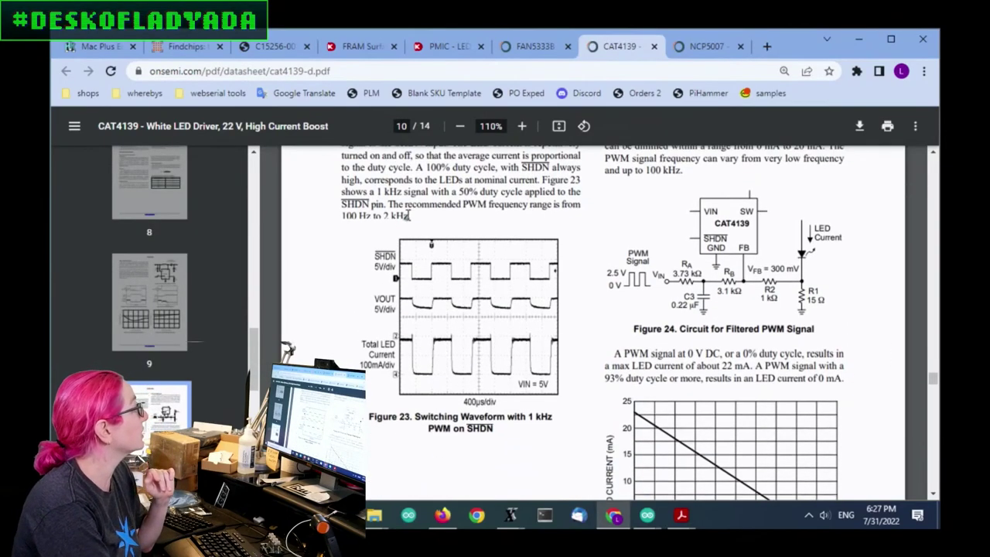
pyautogui.moveTo(408, 217); pyautogui.dragTo(389, 205)
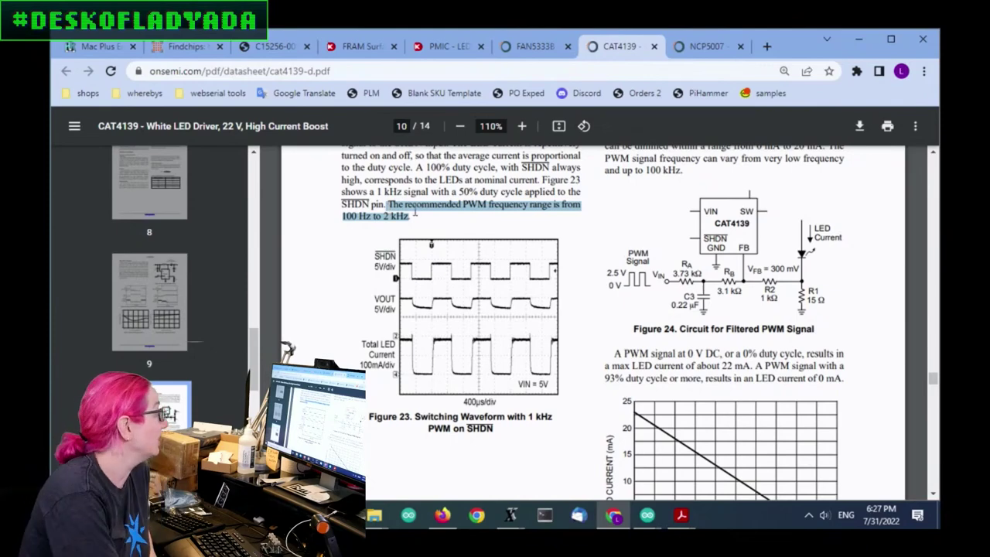
pyautogui.moveTo(933, 389); pyautogui.dragTo(933, 158)
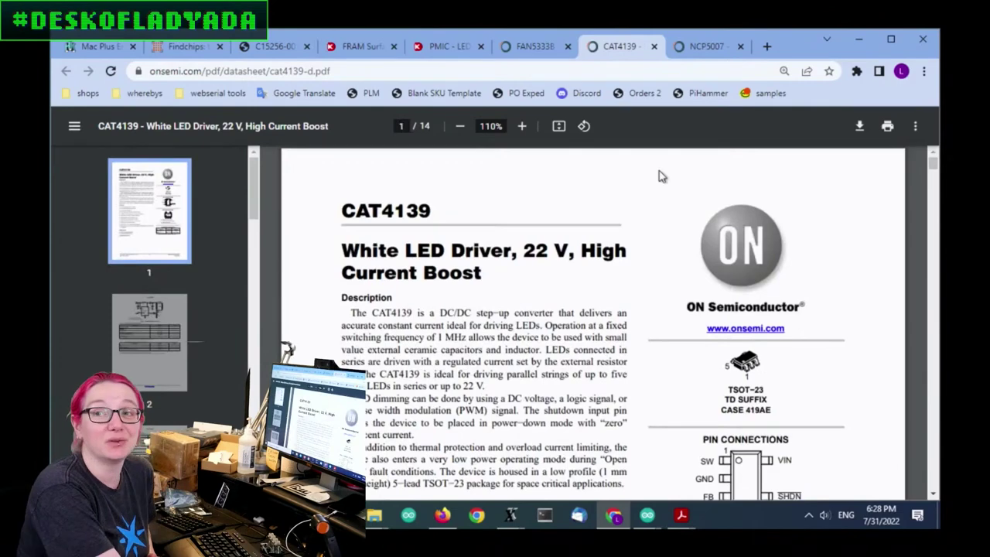
# Scroll the LED driver results past LM2703's 350 mA rating and open the MCP1664T-E/OT datasheet.
pyautogui.click(436, 48)
pyautogui.scroll(-3, 667, 283)
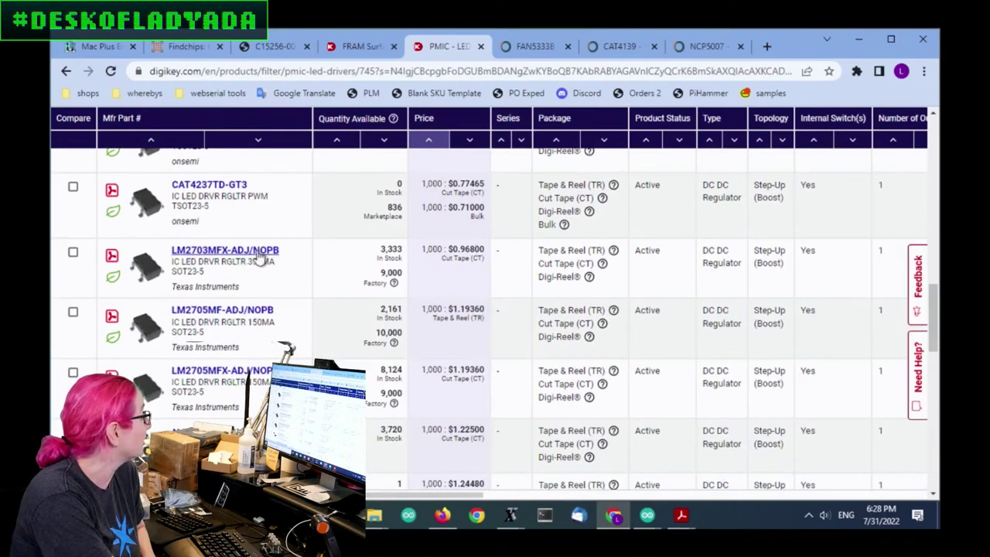
pyautogui.moveTo(287, 268); pyautogui.dragTo(252, 264)
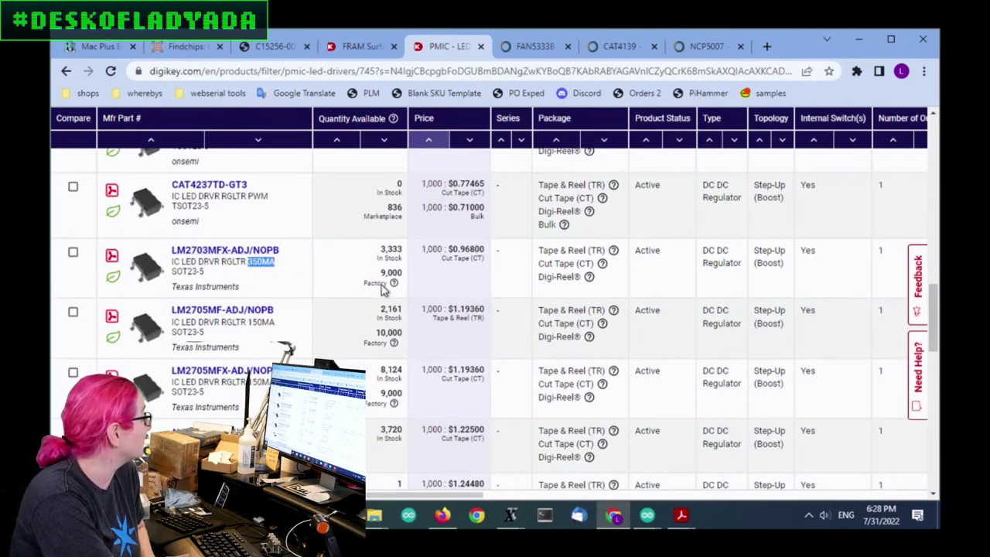
pyautogui.scroll(-1, 379, 295)
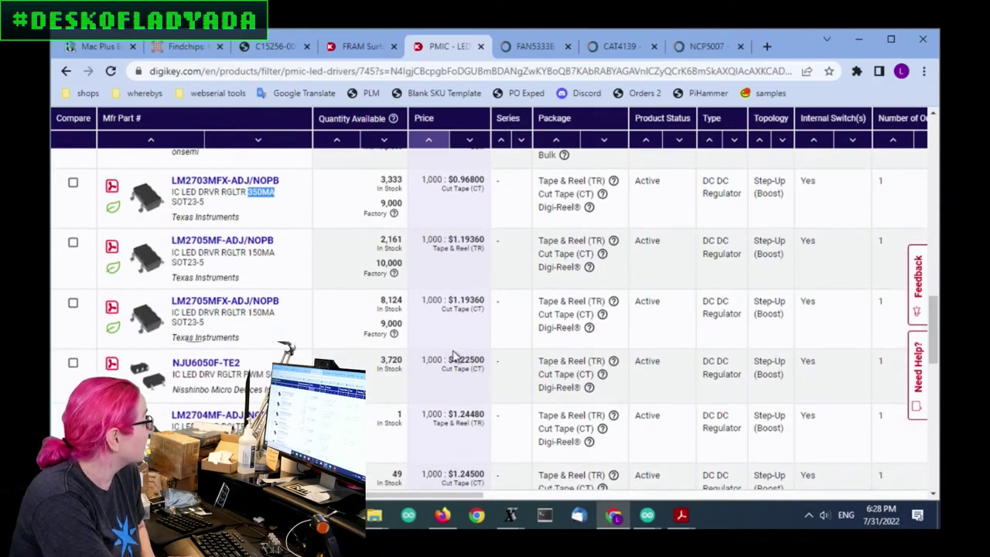
pyautogui.scroll(-2, 463, 356)
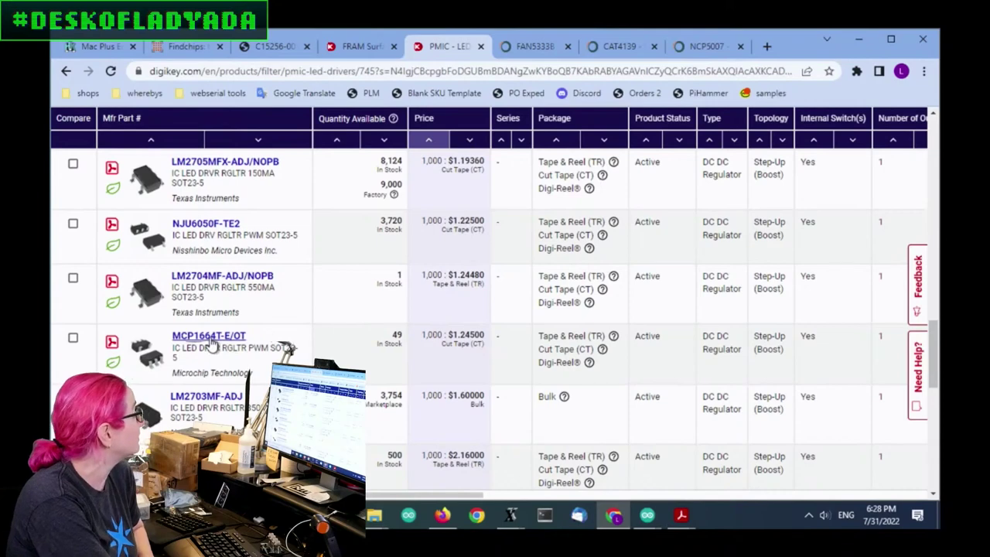
pyautogui.click(111, 344)
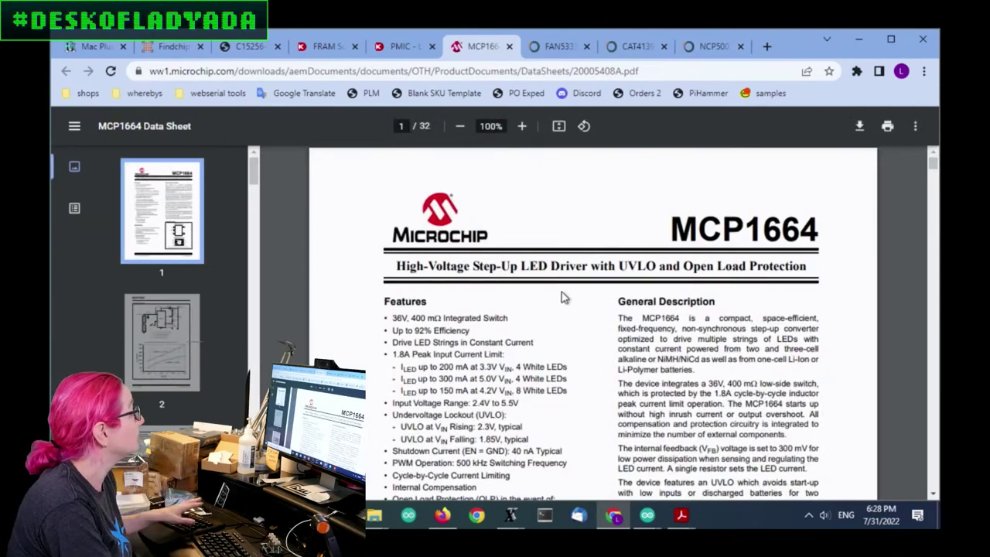
# Check the MCP1664's 36V switch rating and scroll to its Package Types.
pyautogui.scroll(1, 594, 308)
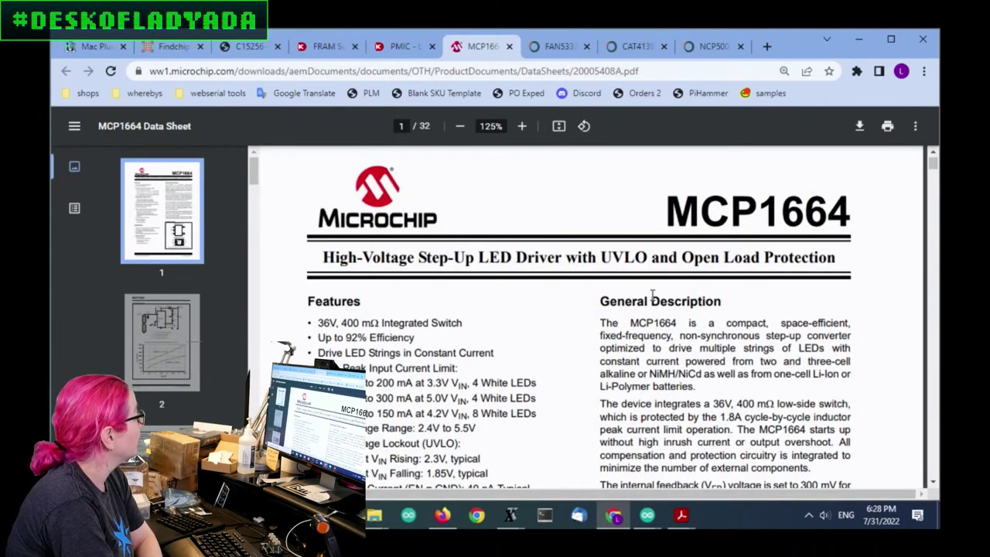
pyautogui.scroll(-1, 664, 303)
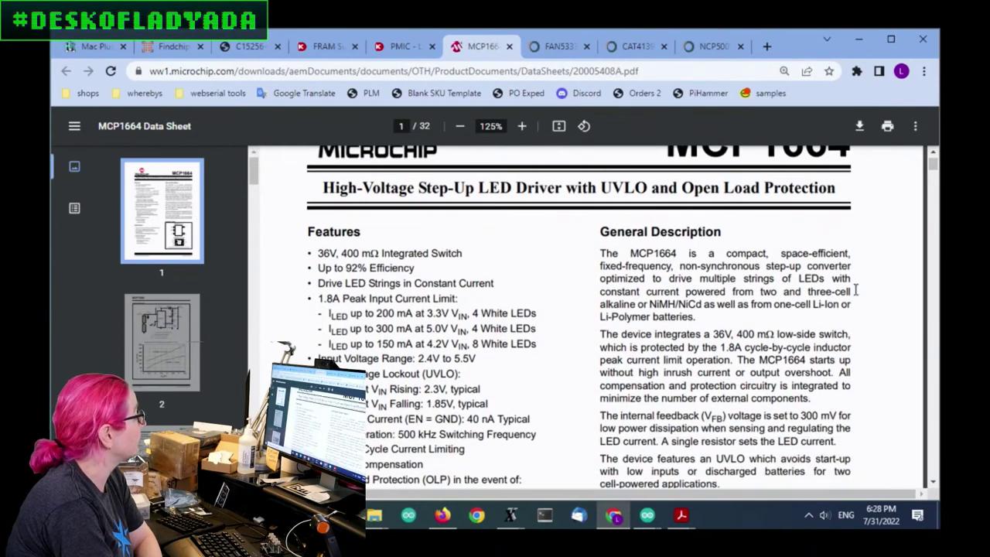
pyautogui.moveTo(711, 336); pyautogui.dragTo(738, 338)
pyautogui.click(721, 349)
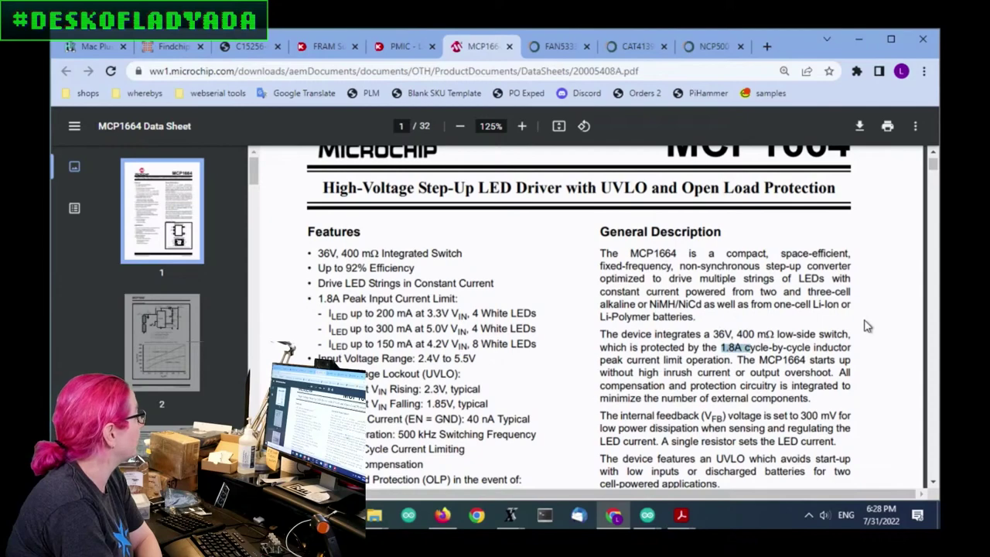
pyautogui.scroll(-5, 865, 327)
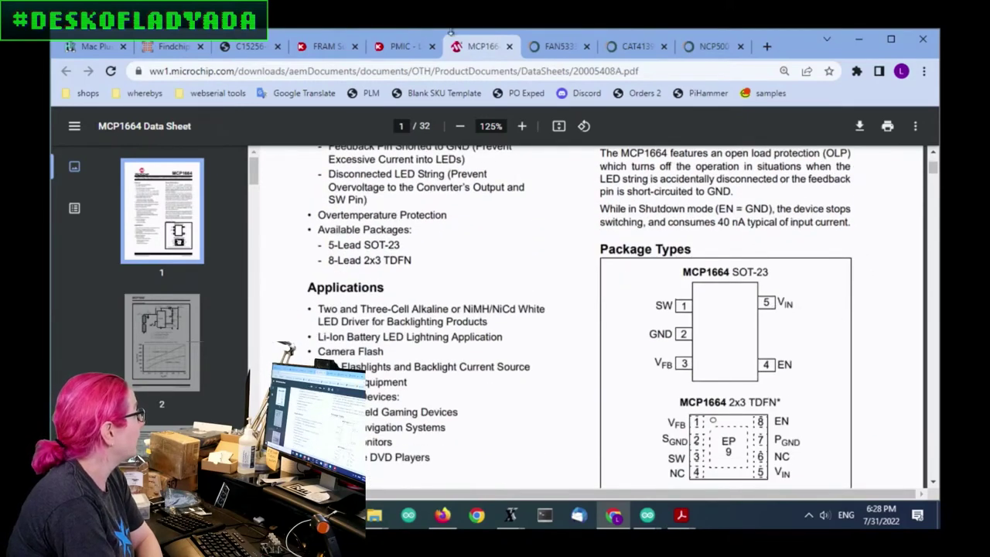
# Compare the FAN5333B pinout, then return to the MCP1664's page 2 Typical Application.
pyautogui.click(562, 48)
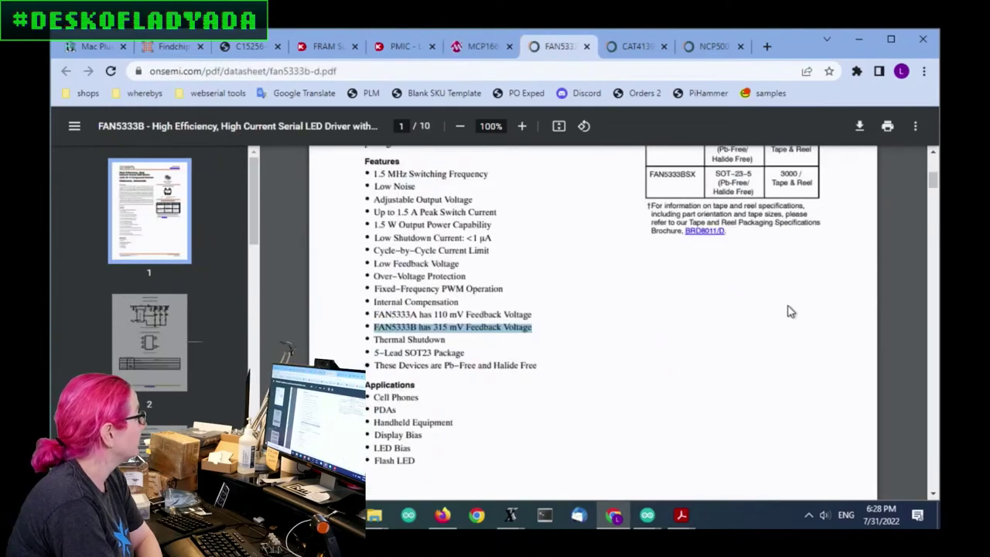
pyautogui.scroll(-10, 790, 305)
pyautogui.scroll(5, 790, 303)
pyautogui.scroll(2, 791, 303)
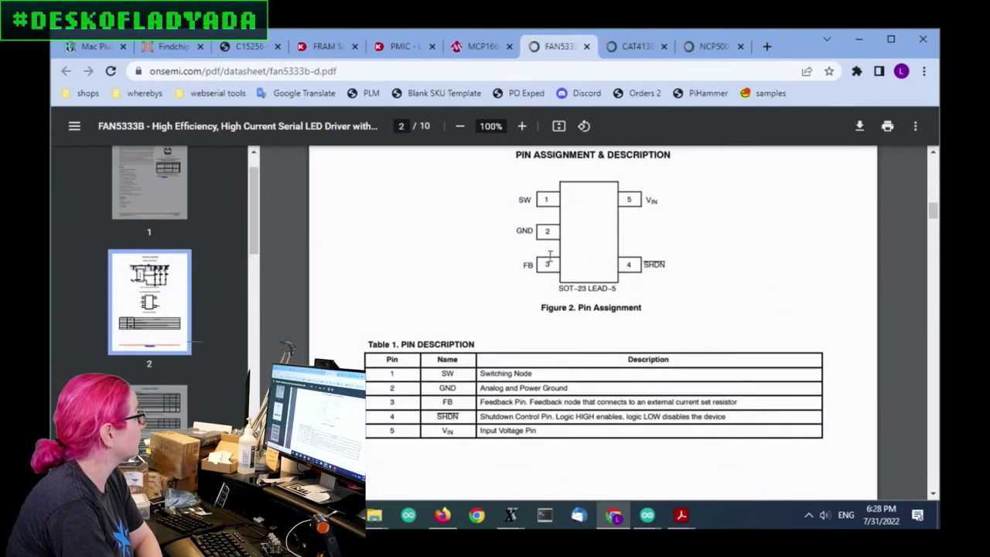
pyautogui.click(486, 47)
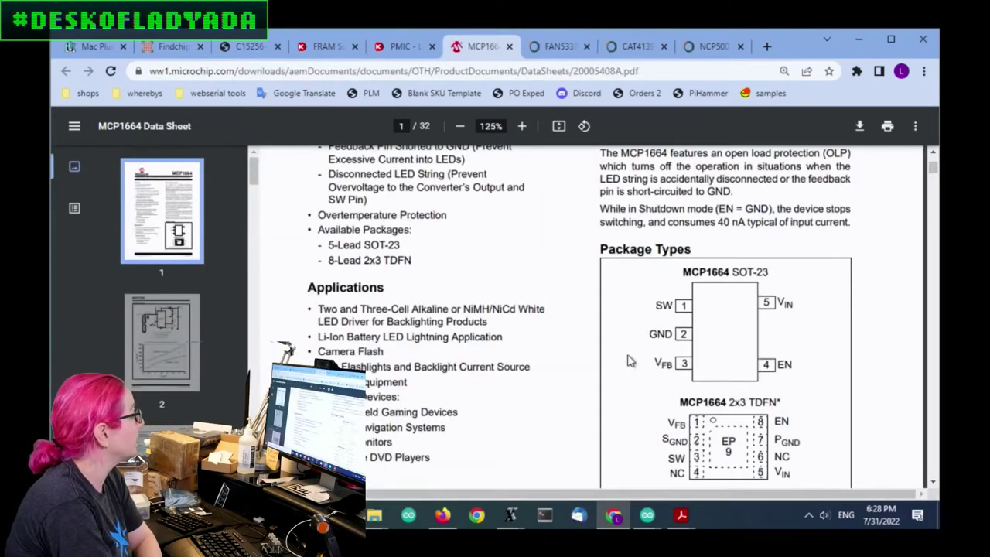
pyautogui.scroll(2, 801, 255)
pyautogui.scroll(-10, 804, 255)
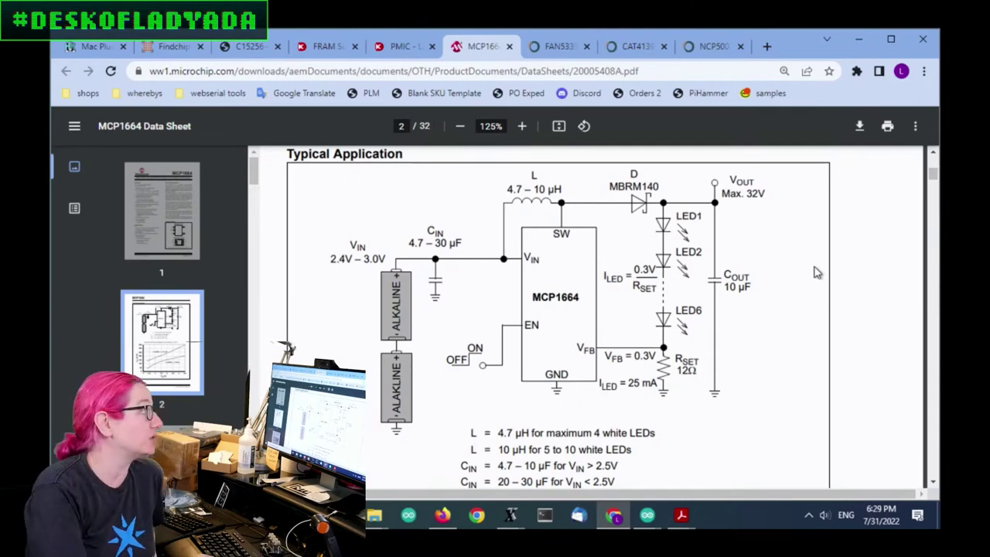
# Compare the CAT4139 and MCP1664 datasheets, then return to the results listing CAT4139TD-GT3.
pyautogui.click(650, 48)
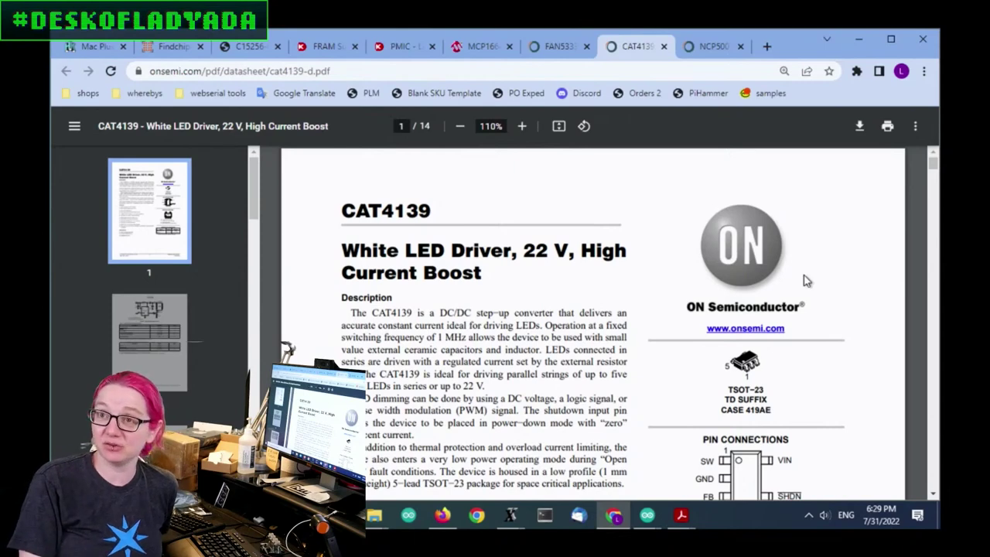
pyautogui.click(501, 45)
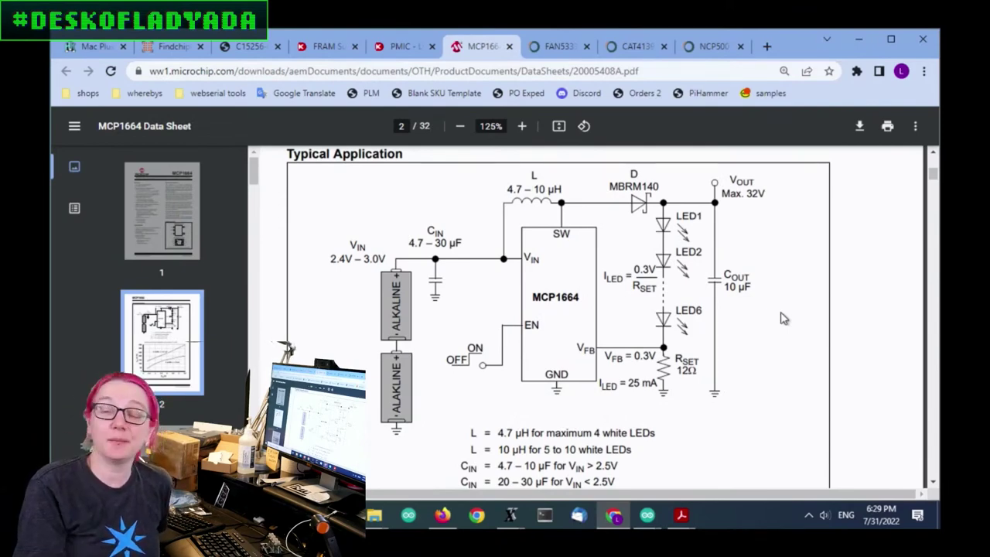
pyautogui.click(634, 46)
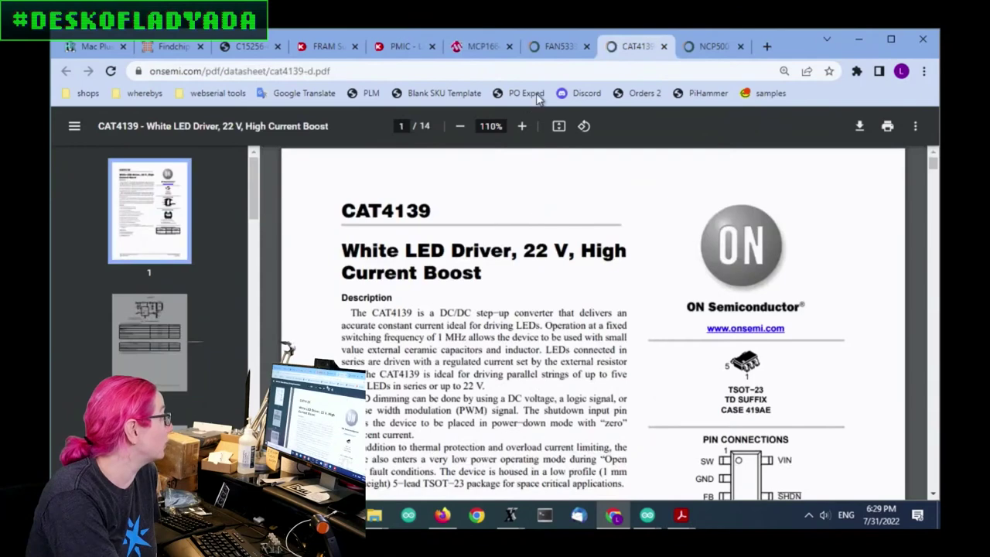
pyautogui.click(479, 46)
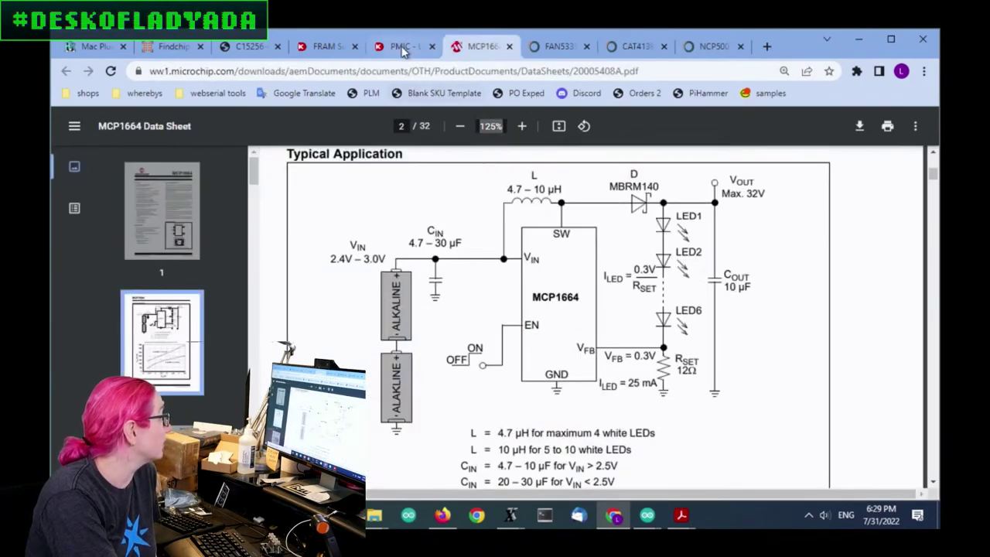
pyautogui.click(401, 46)
pyautogui.scroll(4, 244, 255)
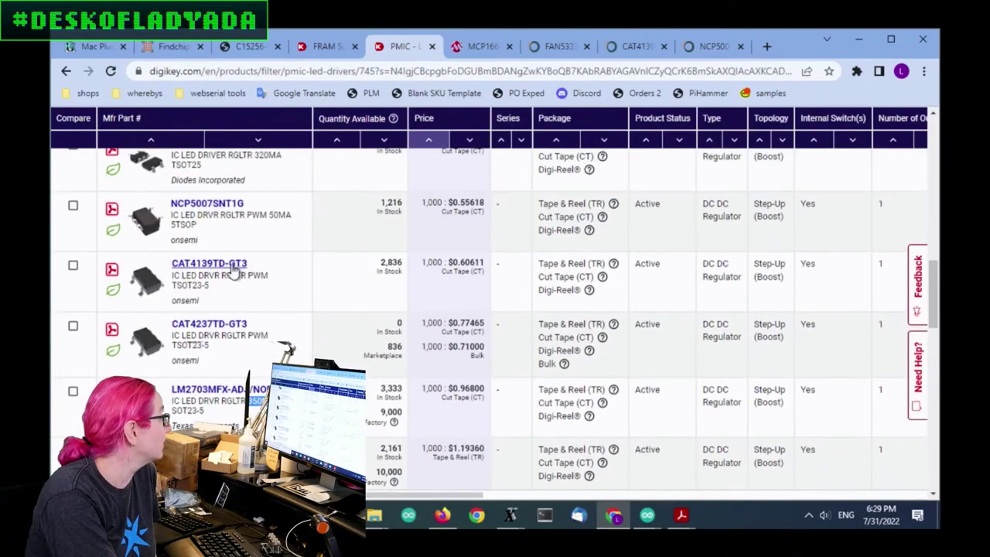
# Open the CAT4139TD-GT3 product page, showing 2,836 in stock at $1.03, and reload it.
pyautogui.click(241, 247)
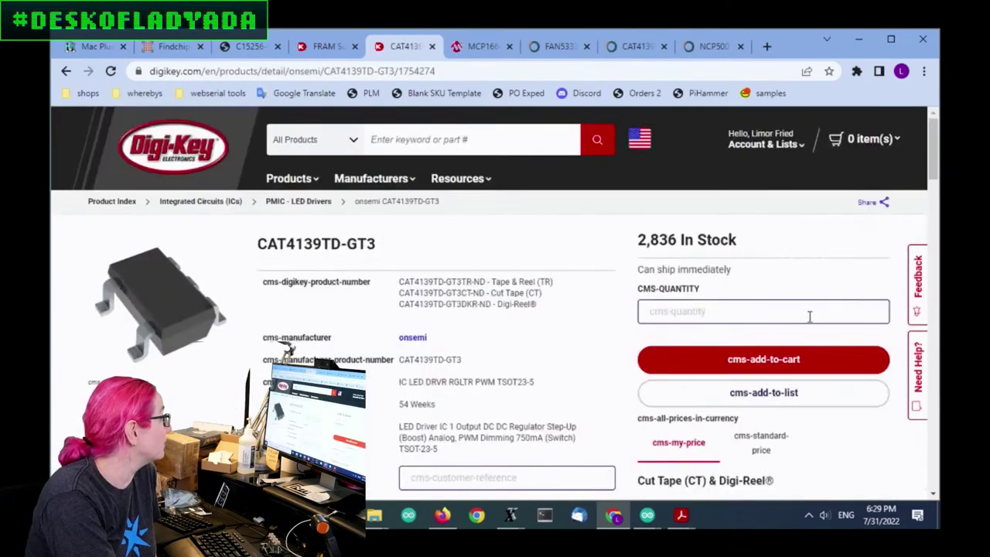
pyautogui.scroll(-1, 808, 317)
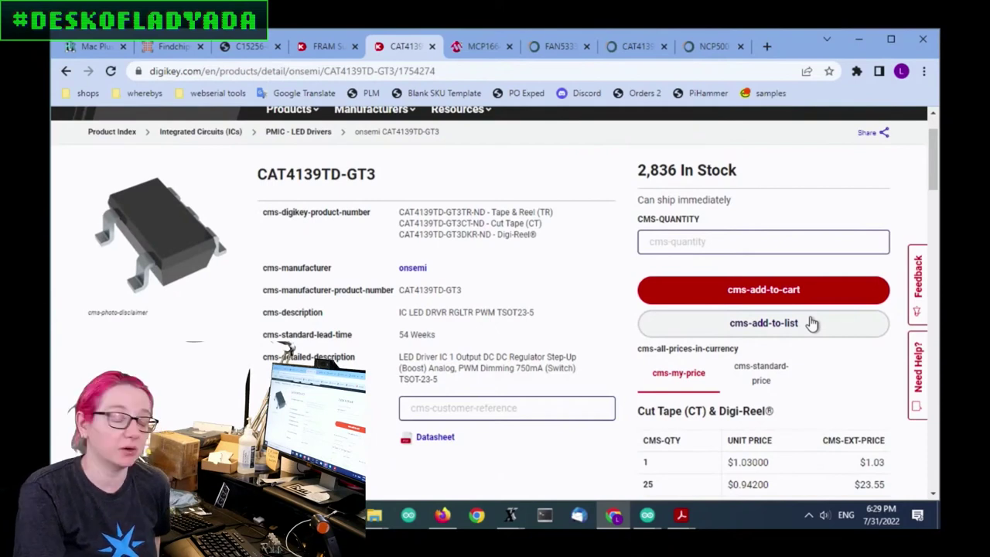
pyautogui.click(810, 324)
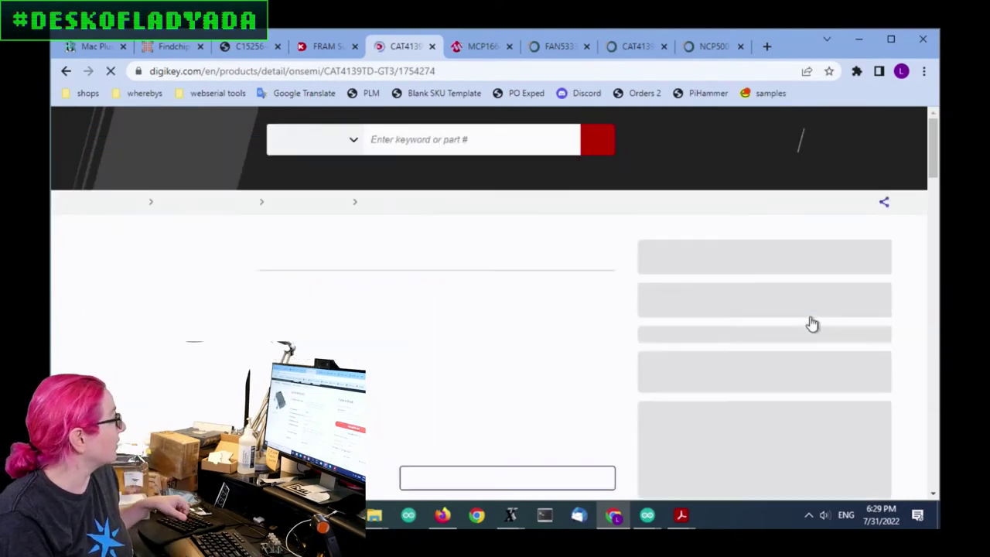